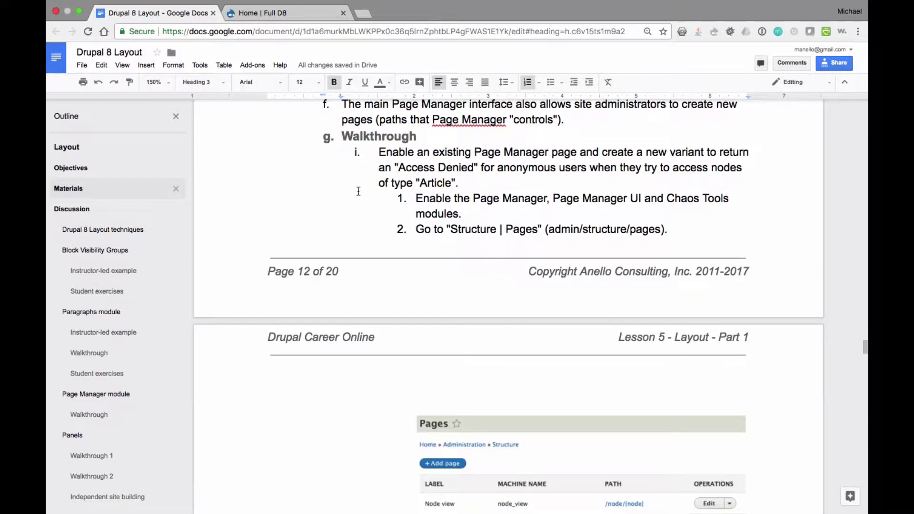
Preview the site as an anonymous visitor, then review the course's Materials requirements list.
key(ctrl+Right)
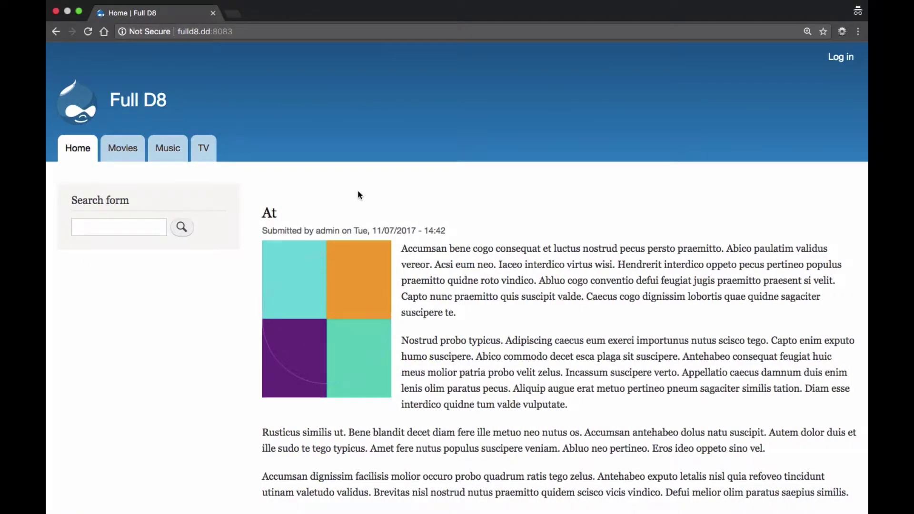
key(ctrl+Left)
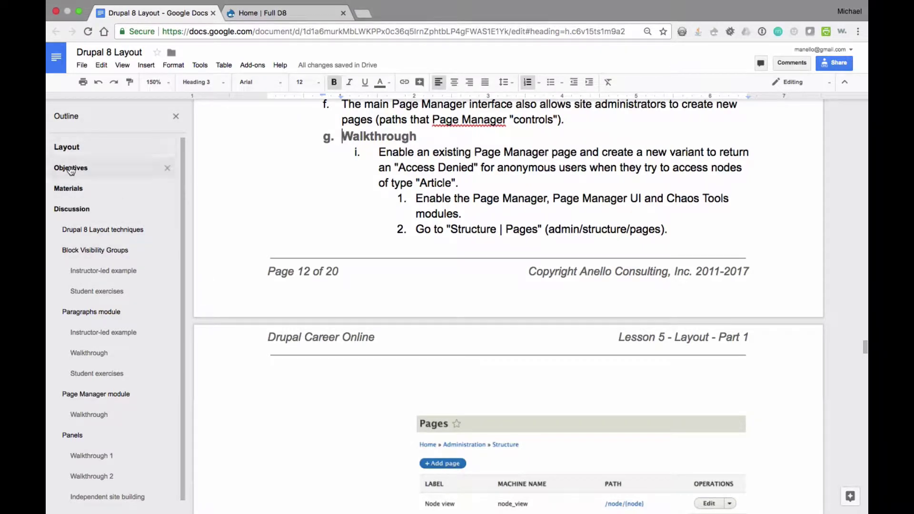
click(70, 191)
scroll(336, 301, down, 3)
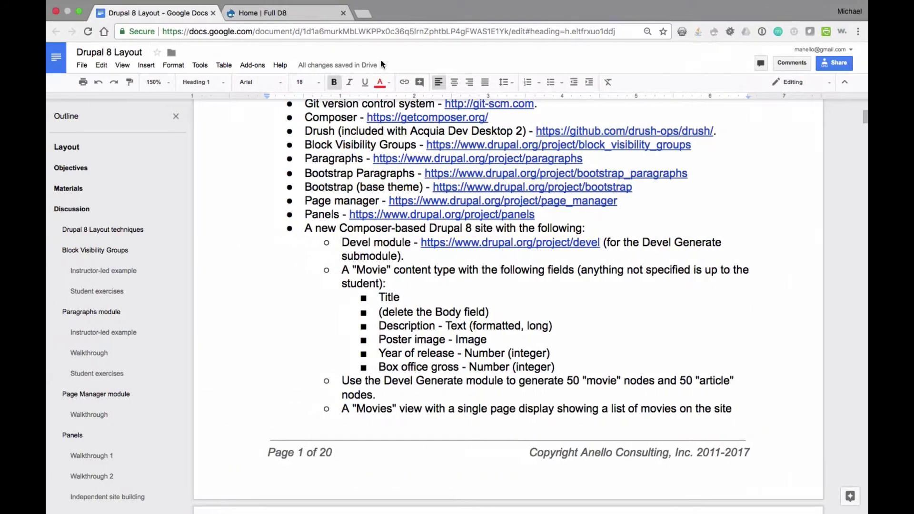
Look over the Full D8 site's home page, then return to the course document.
click(306, 16)
mouse_move(459, 84)
mouse_move(495, 230)
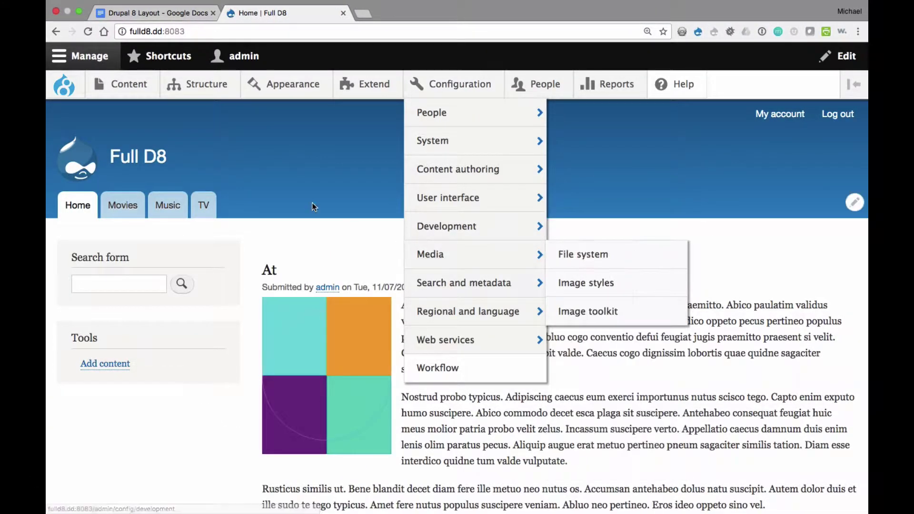
click(157, 13)
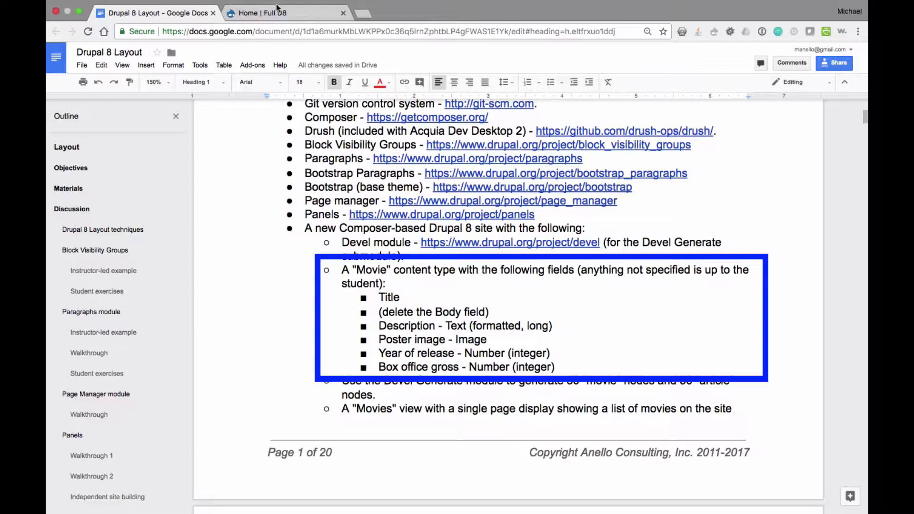
Open the Movie content type's field list and highlight the Description field.
click(288, 13)
mouse_move(209, 90)
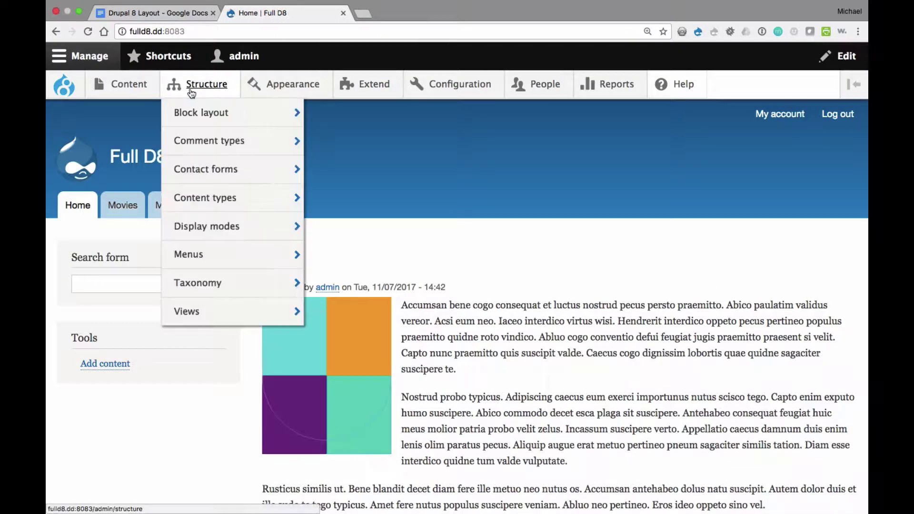
mouse_move(203, 200)
mouse_move(323, 286)
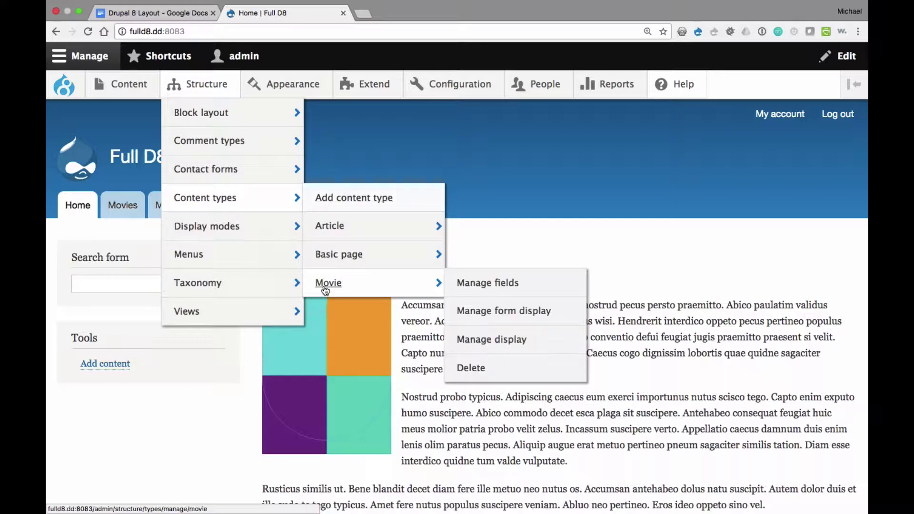
click(482, 285)
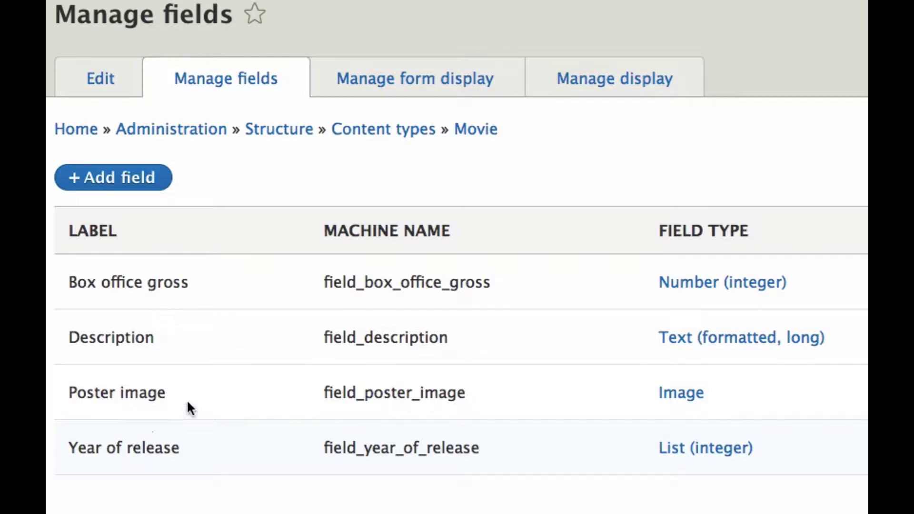
click(74, 337)
drag(74, 336, 153, 338)
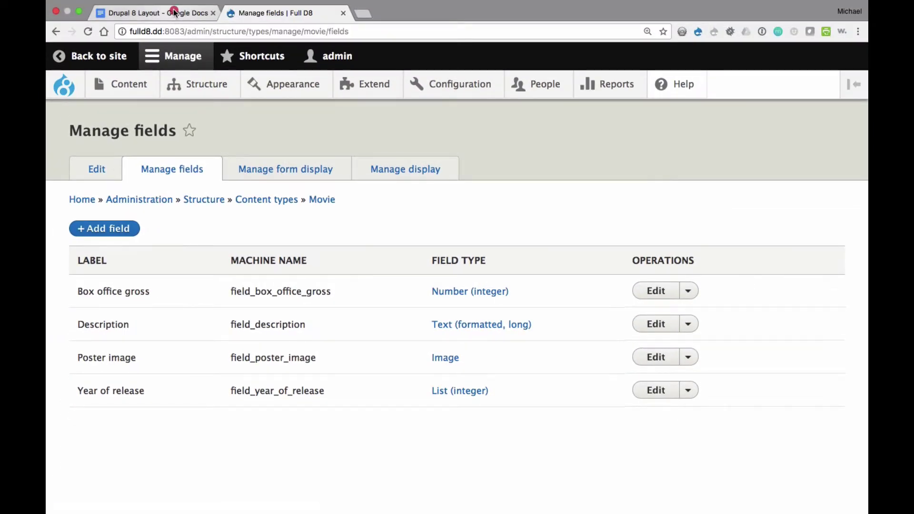
Compare with the document's required Movie fields, including the Body-deletion note and Description.
click(172, 13)
click(444, 311)
drag(444, 312, 560, 326)
click(415, 322)
click(560, 326)
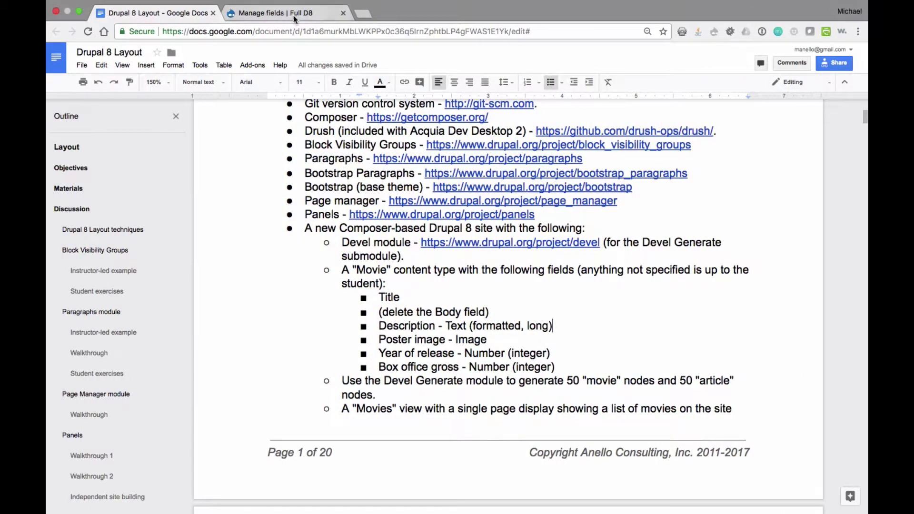
Scroll through the site's content list of generated Article and Movie nodes.
click(294, 16)
click(120, 86)
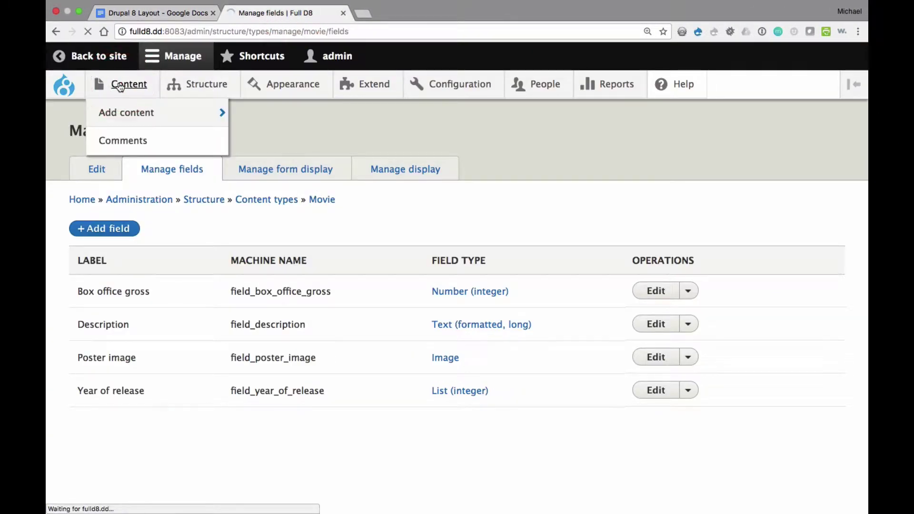
scroll(279, 265, down, 5)
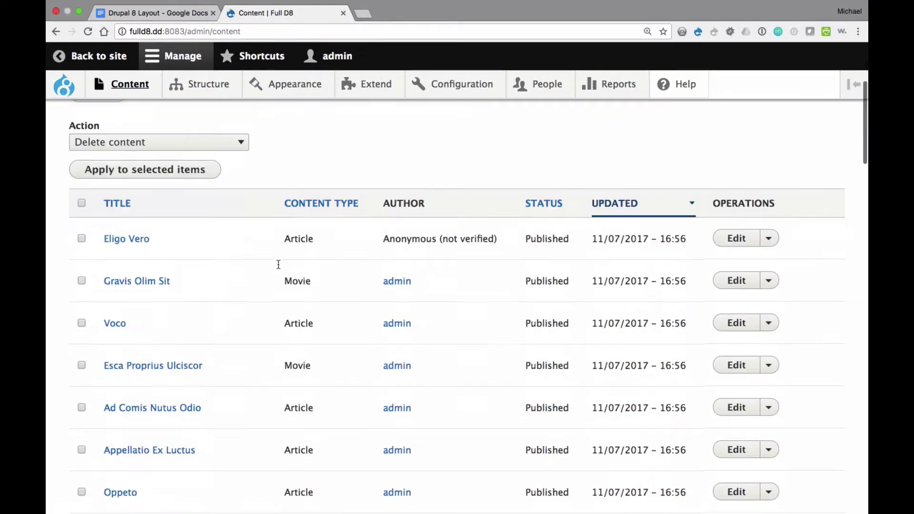
scroll(316, 292, down, 10)
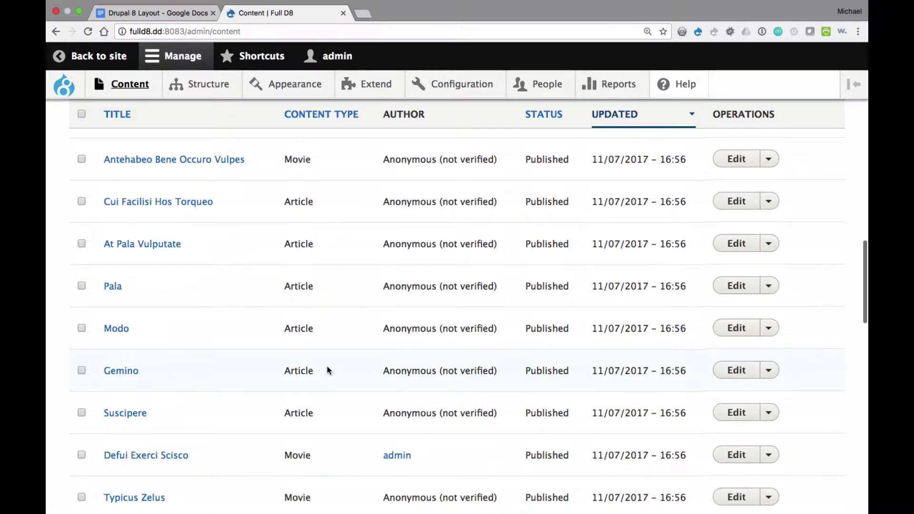
scroll(327, 370, down, 3)
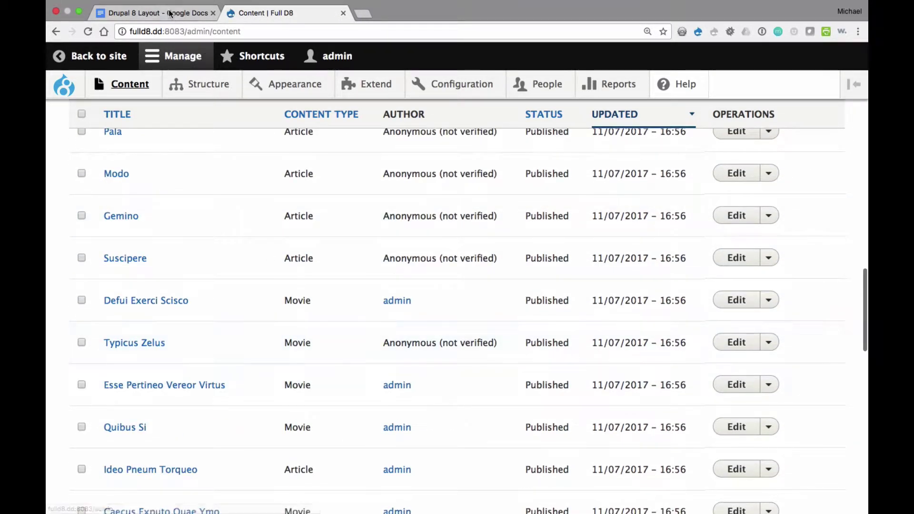
Scroll the course document down to the Movies view requirements.
click(170, 12)
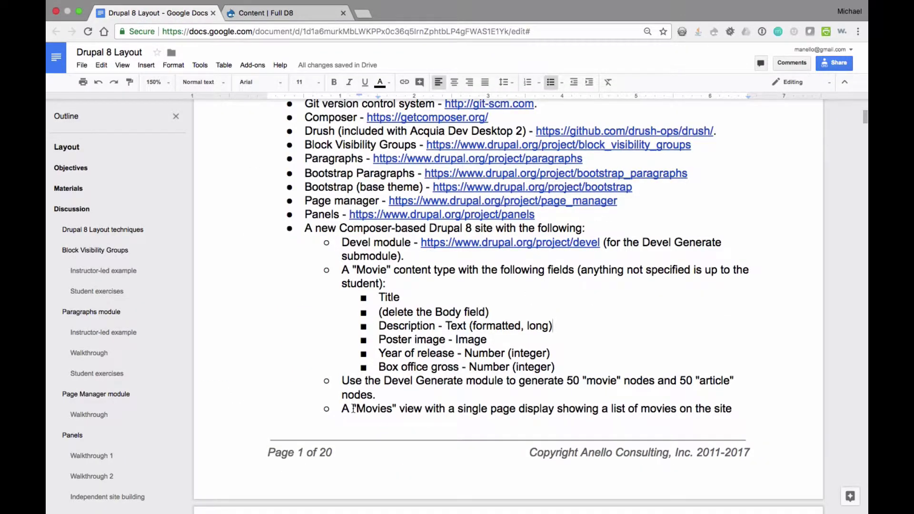
scroll(354, 409, down, 2)
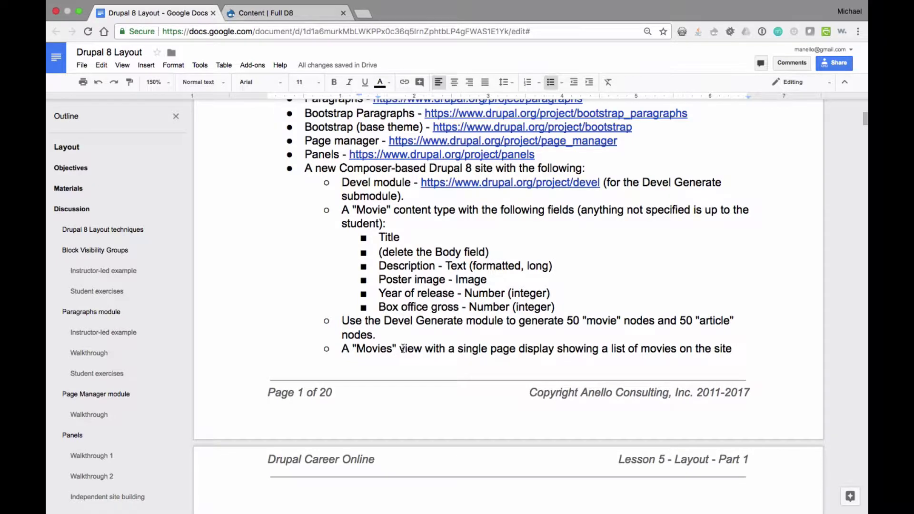
scroll(402, 349, down, 1)
scroll(516, 322, down, 2)
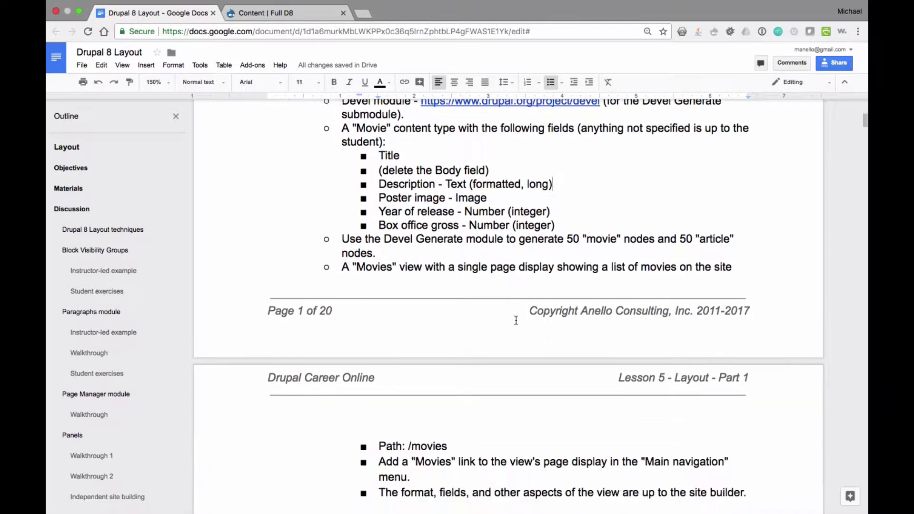
scroll(515, 322, down, 1)
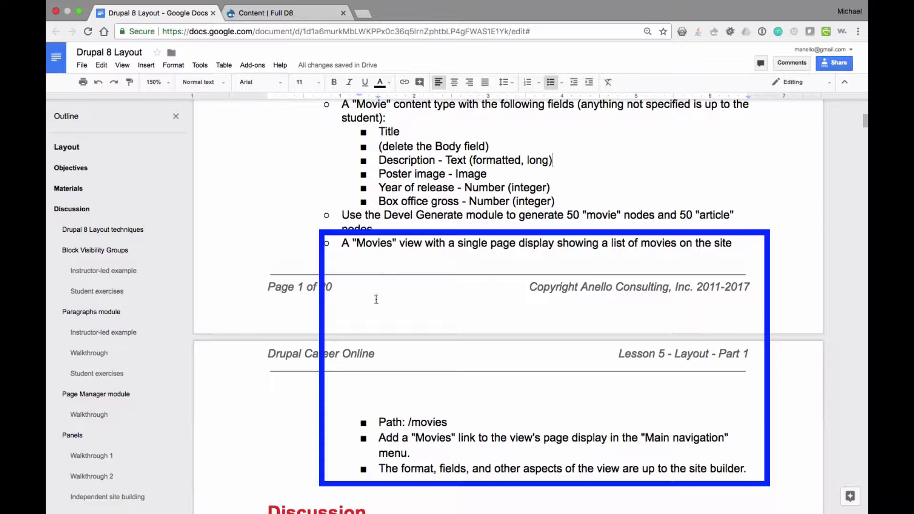
Open the Movies view for editing from Structure > Views.
click(269, 14)
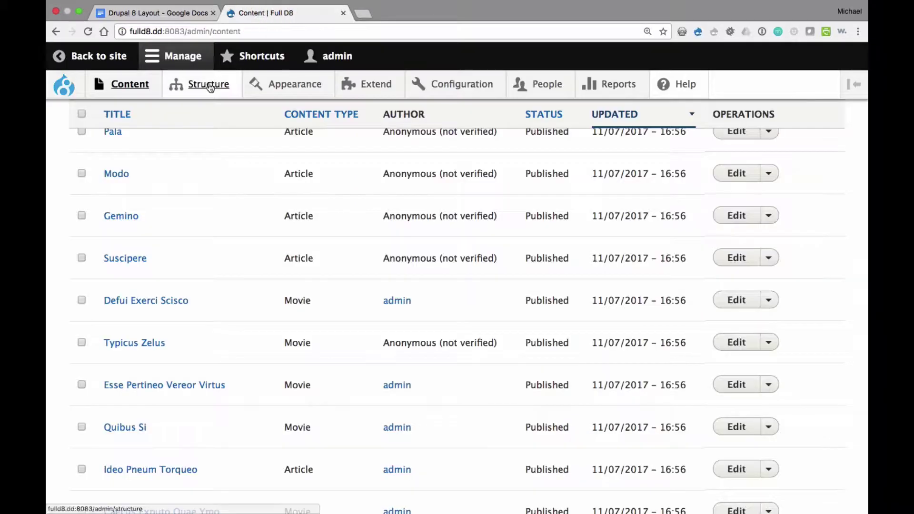
mouse_move(208, 89)
click(199, 320)
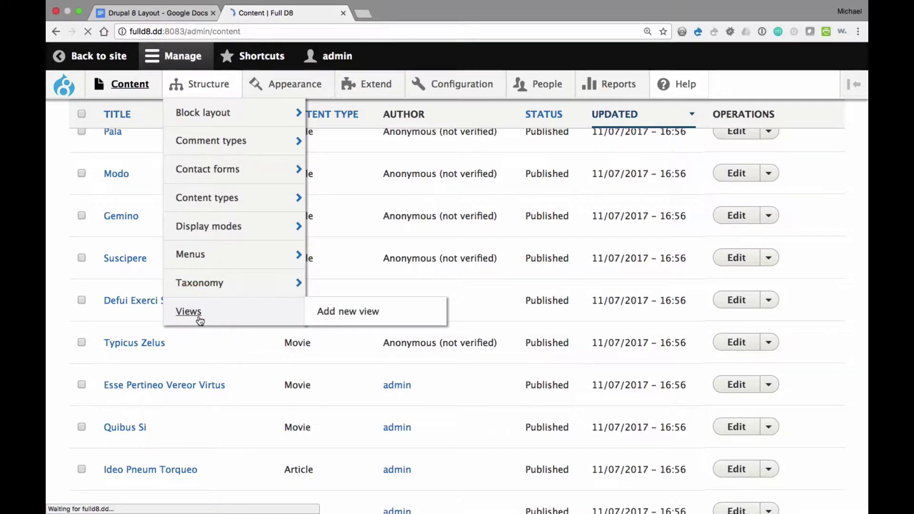
scroll(198, 320, down, 6)
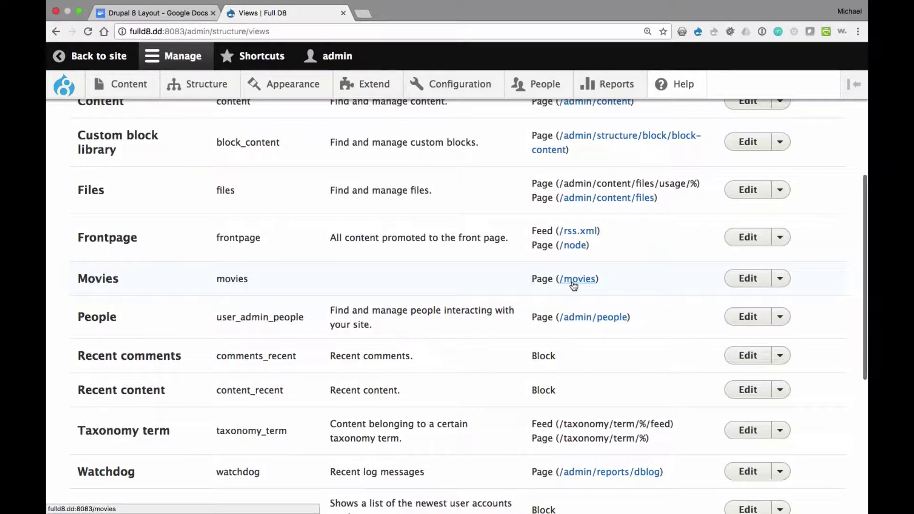
click(748, 279)
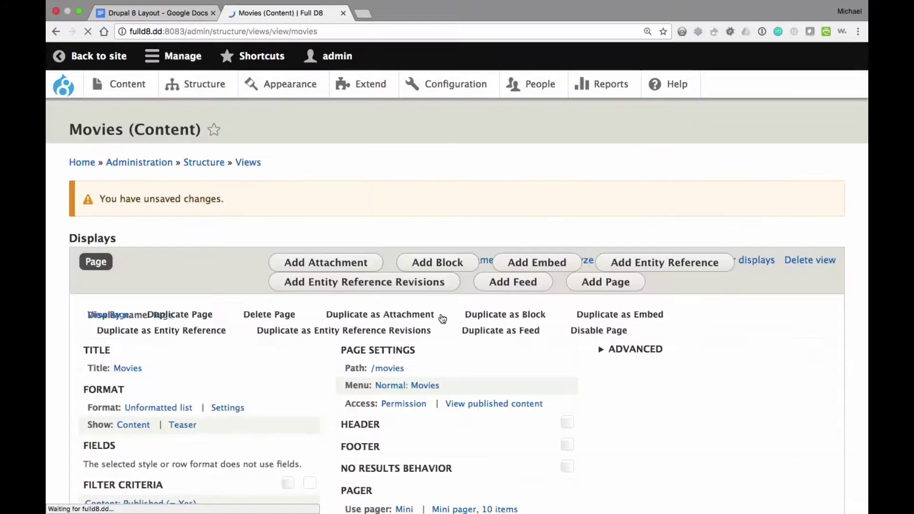
Check the view's /movies page, Movies menu link and Movie-only filter, then return to the document.
scroll(323, 357, down, 3)
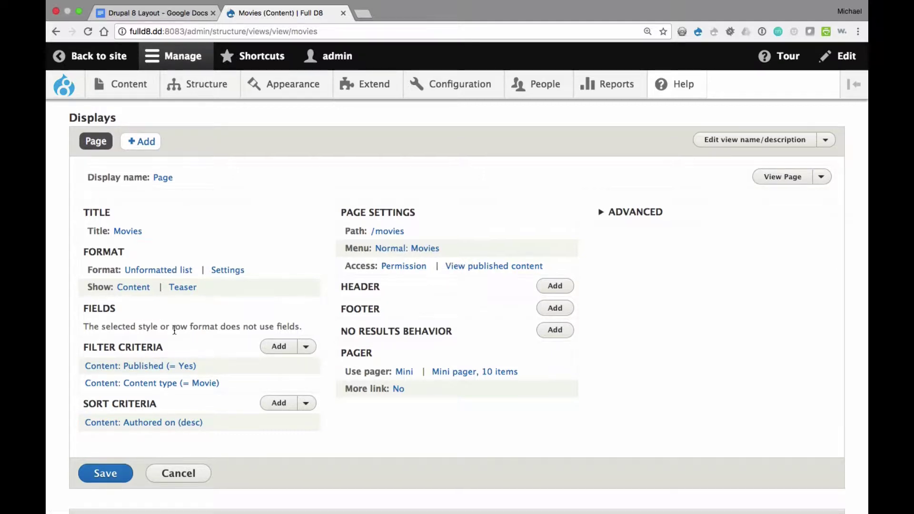
scroll(174, 329, down, 2)
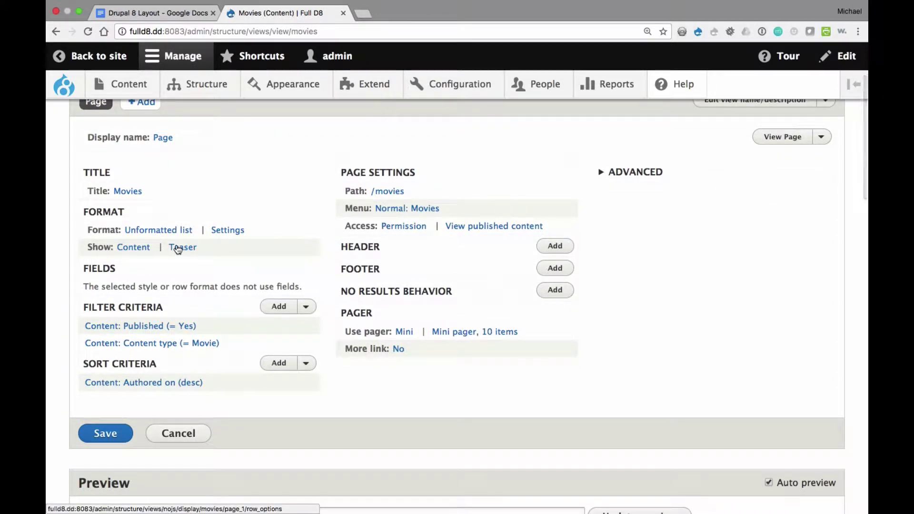
scroll(187, 349, down, 15)
scroll(184, 344, up, 17)
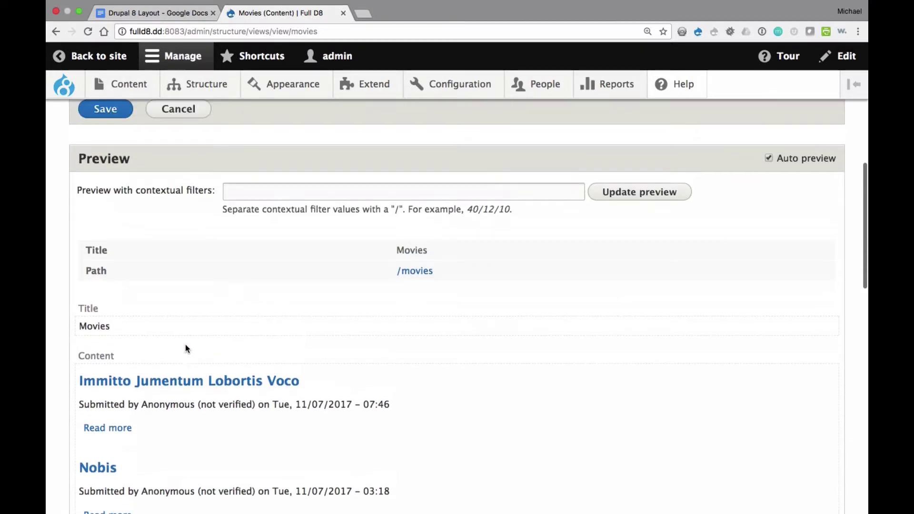
click(177, 17)
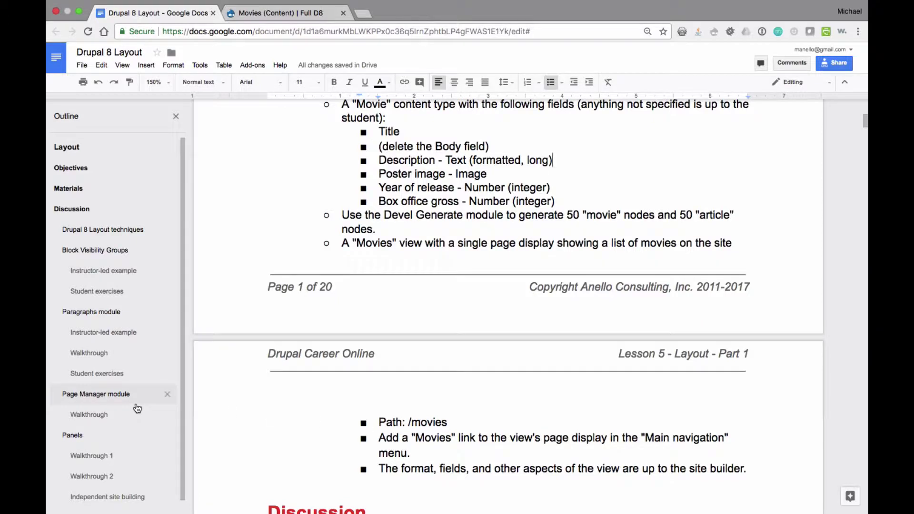
Jump to the Page Manager walkthrough in the document, then return to the Movies view.
click(97, 417)
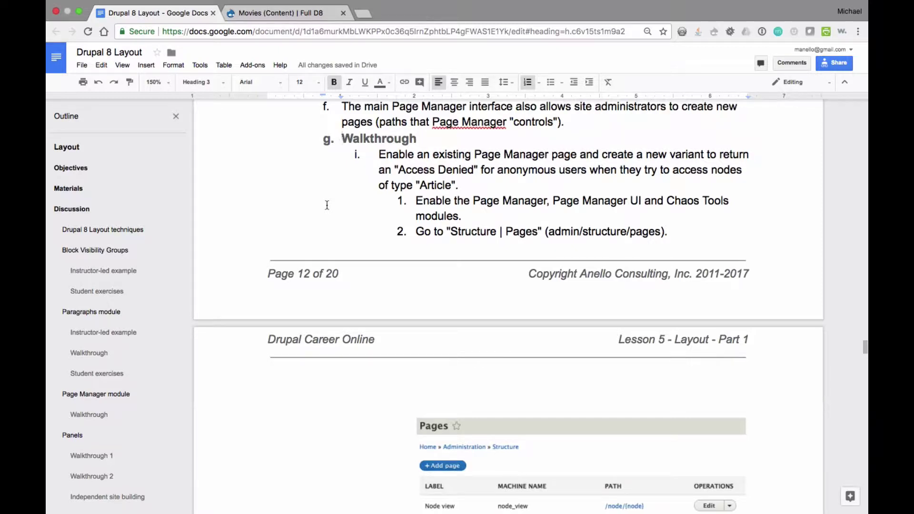
click(282, 18)
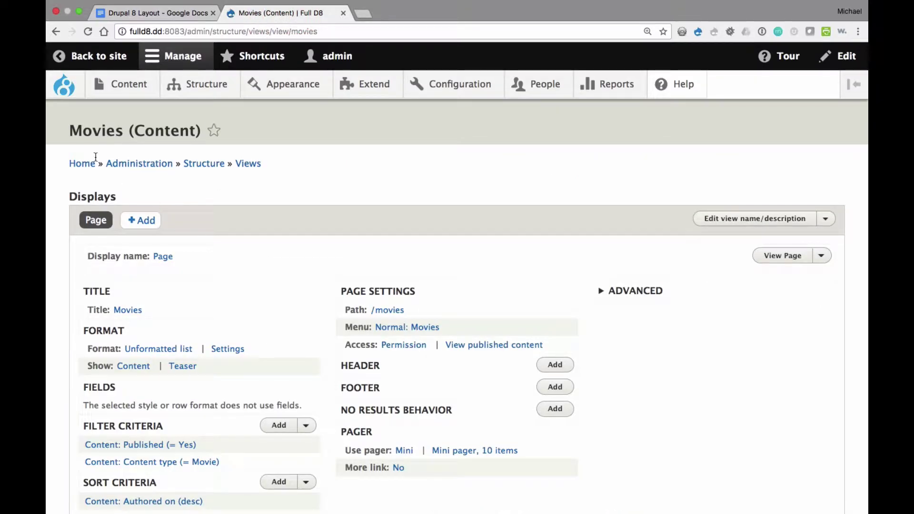
Open the Movie node 'Esca Proprius Ulciscor' and review its year, box office gross and description.
click(113, 86)
scroll(251, 445, down, 5)
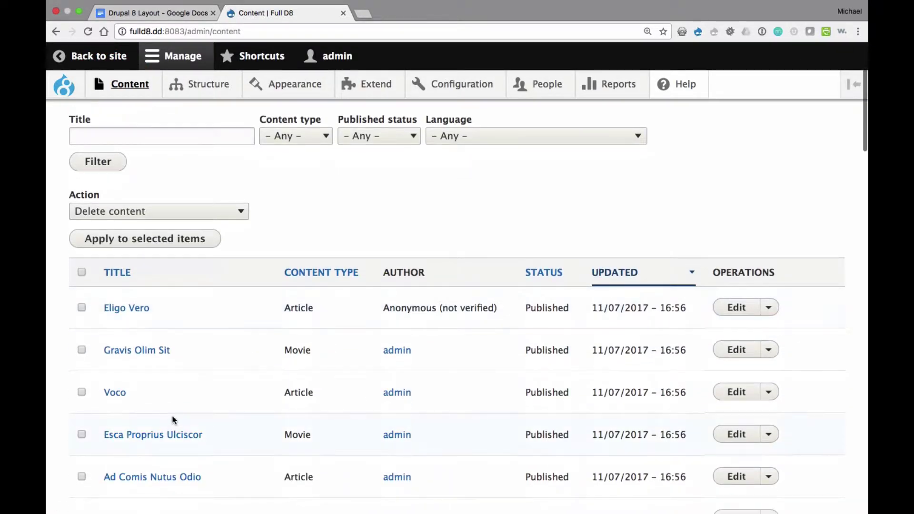
click(149, 435)
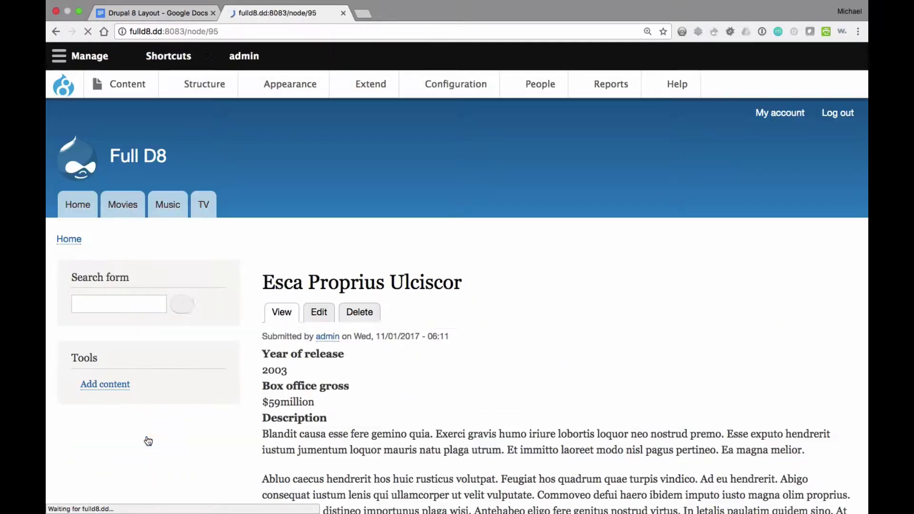
scroll(342, 202, down, 3)
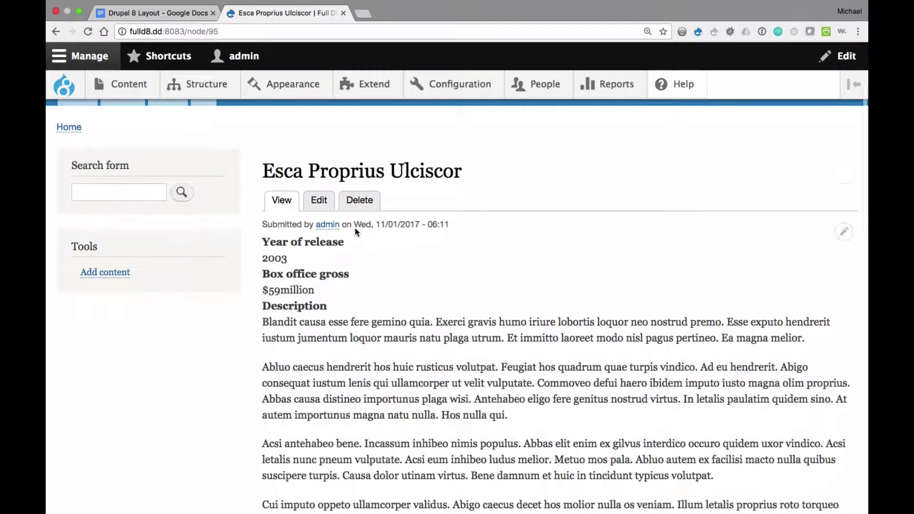
scroll(384, 188, up, 3)
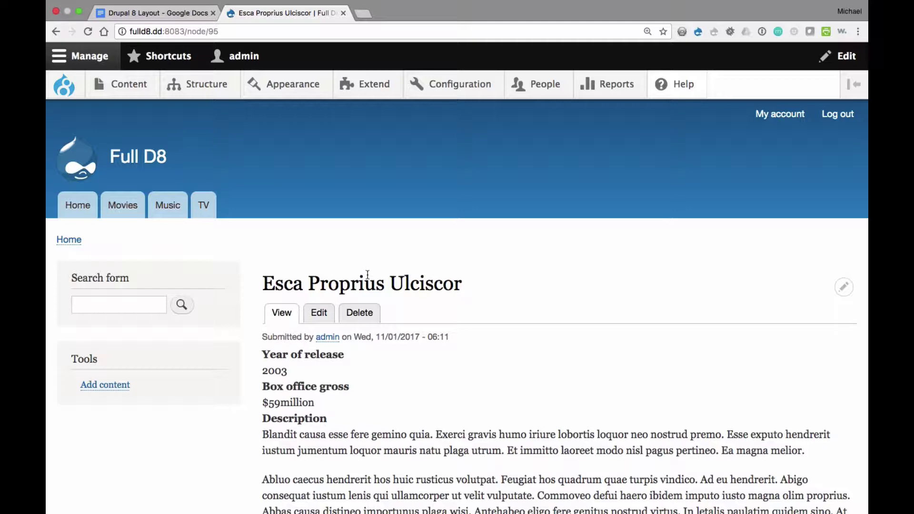
scroll(367, 274, down, 3)
scroll(368, 275, up, 1)
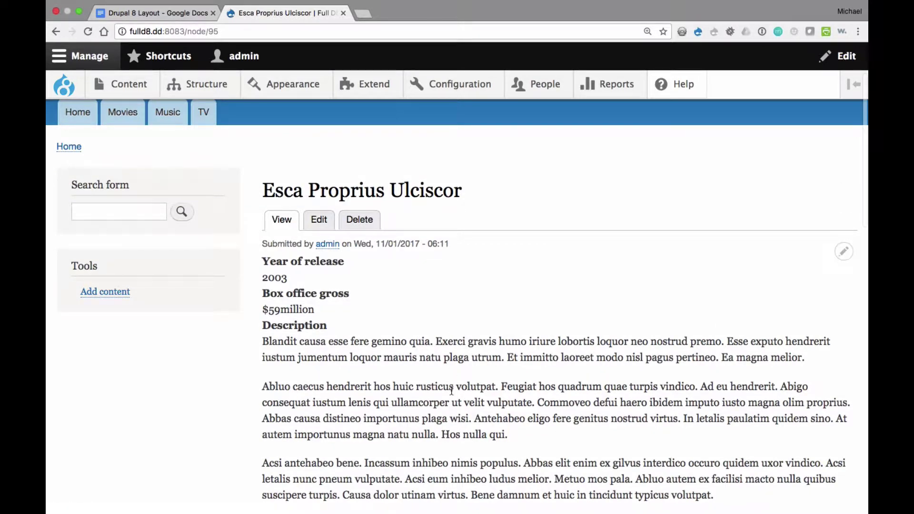
scroll(452, 390, up, 3)
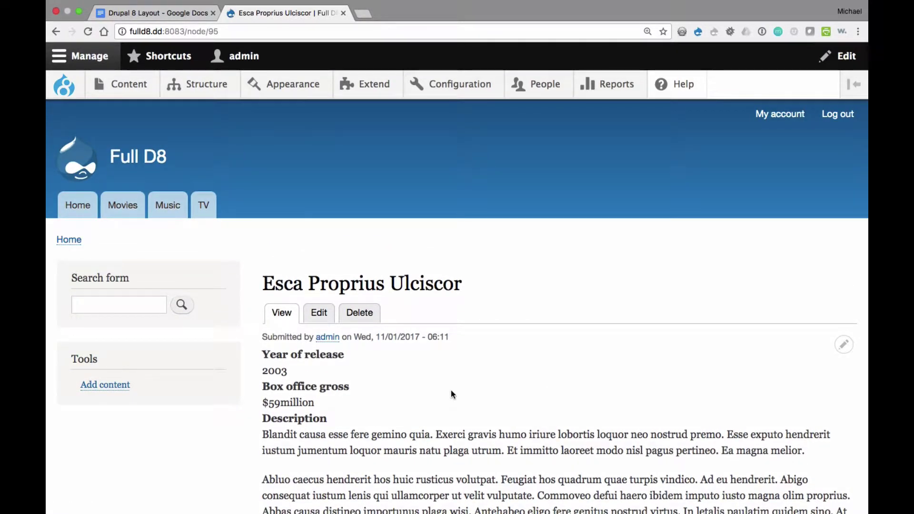
Load the Esca Proprius Ulciscor node URL in the private window, then return to the admin window.
click(231, 33)
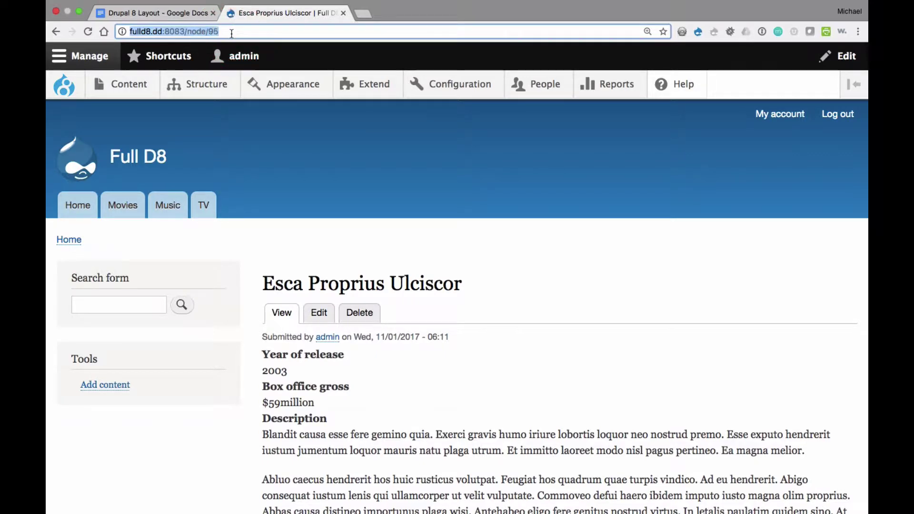
key(super+c)
key(ctrl+Right)
click(245, 32)
key(super+v)
key(Return)
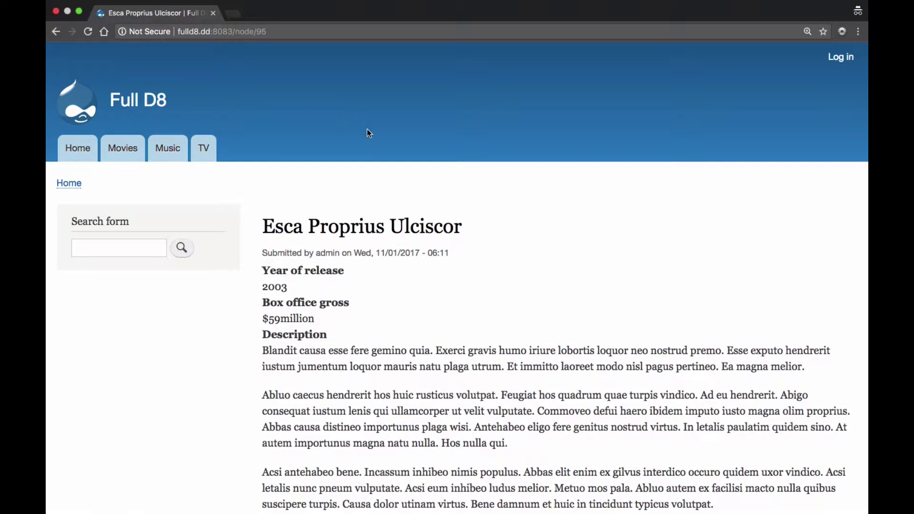
scroll(451, 367, down, 2)
scroll(451, 367, up, 2)
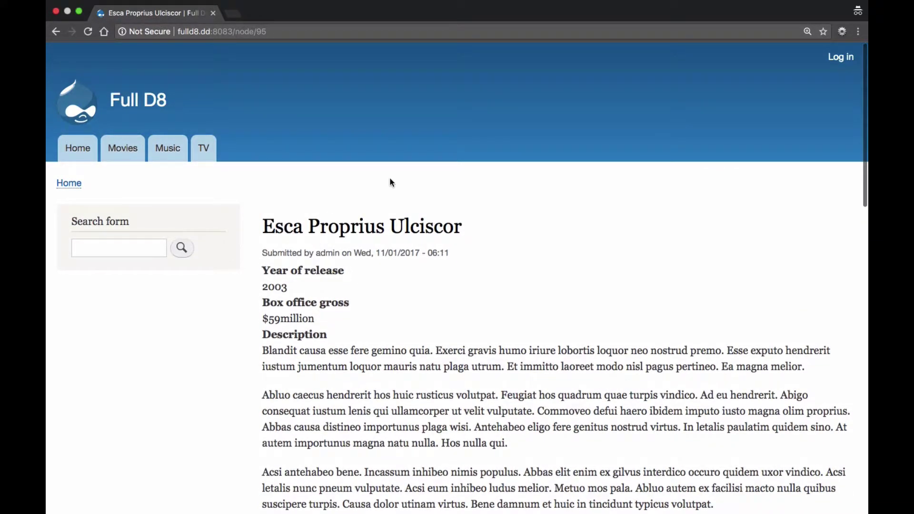
key(super+grave)
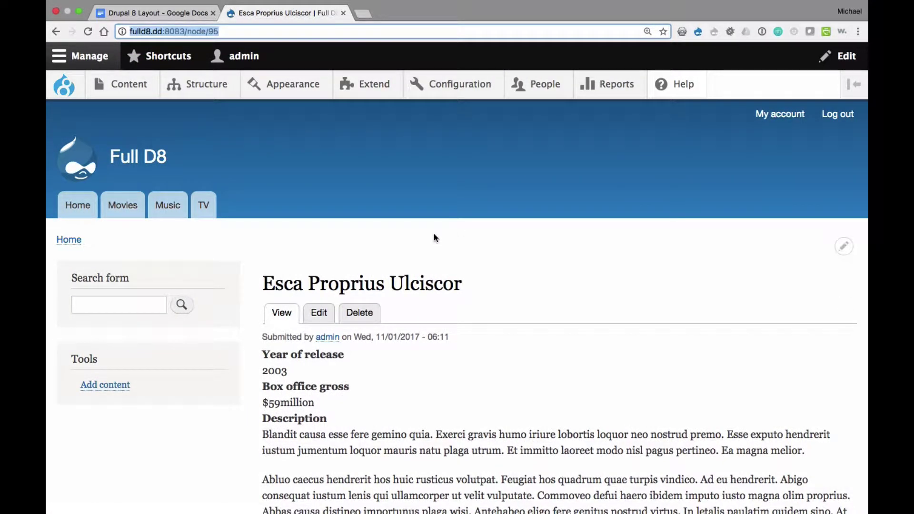
Bring up the Drupal 8 Layout notes at the Page Manager walkthrough.
click(178, 15)
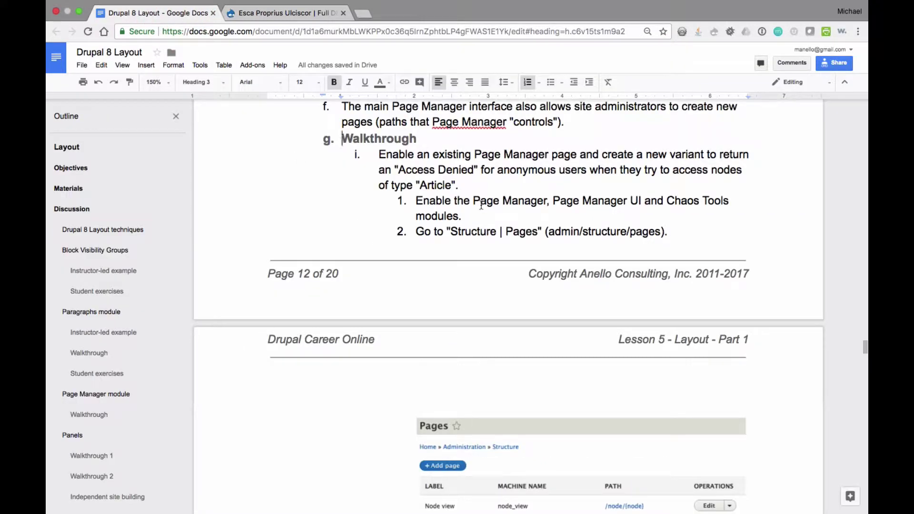
Run 'drush en -y page_manager_ui ctools' in the terminal.
key(ctrl+Left)
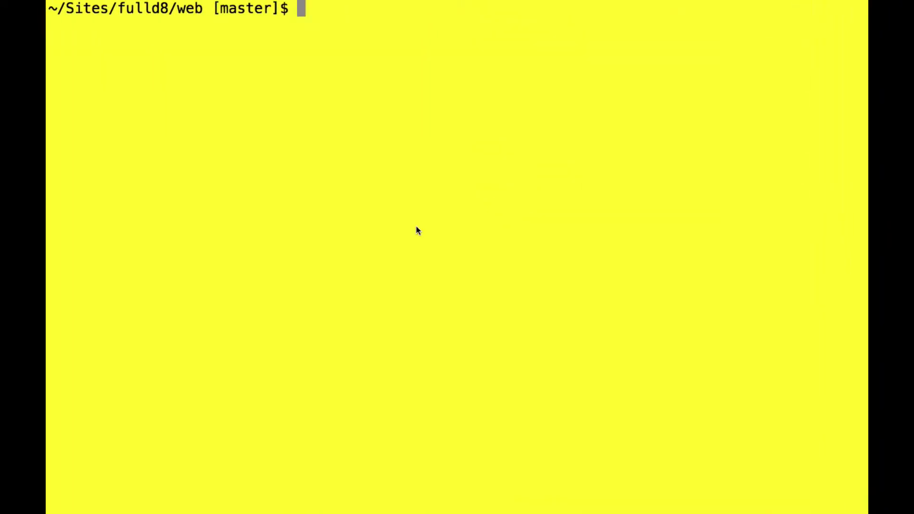
text(drush en -y )
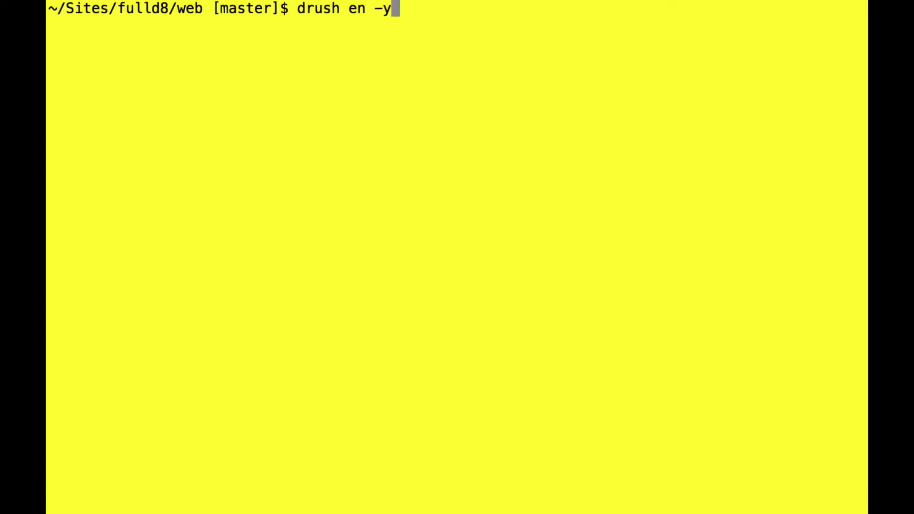
text(page_mana)
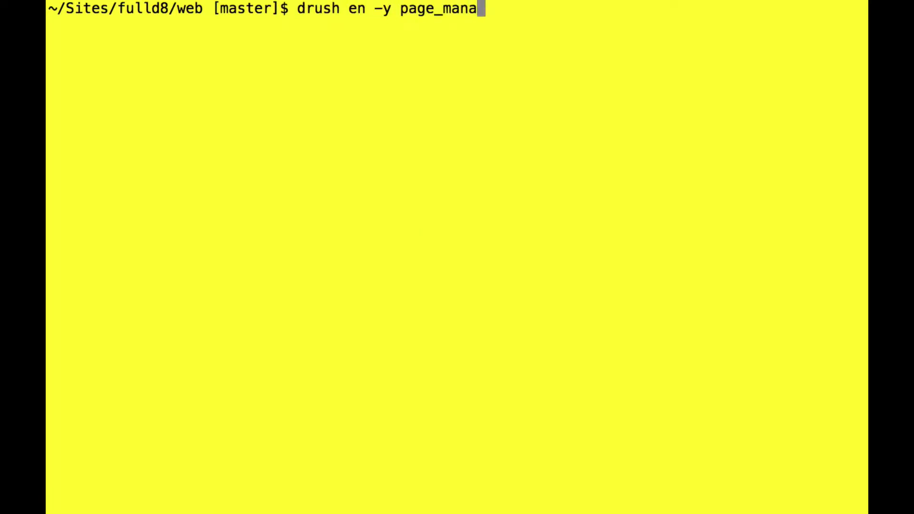
text(ger_ui )
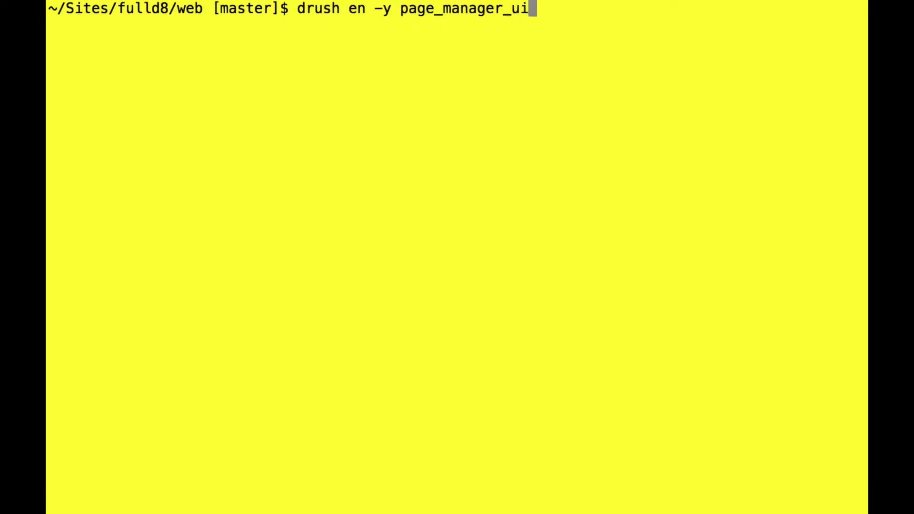
text(ctools)
key(Return)
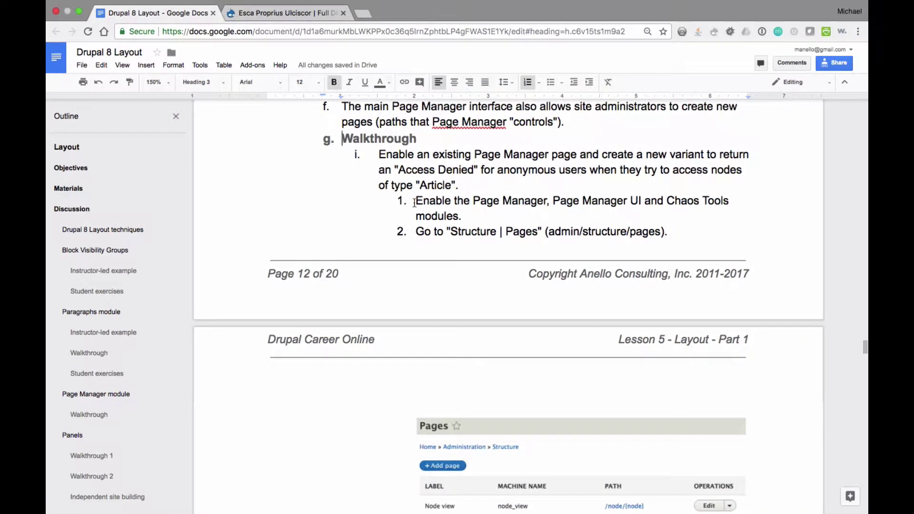
Go to Structure > Pages to list the Node view page at /node/{node}.
click(301, 13)
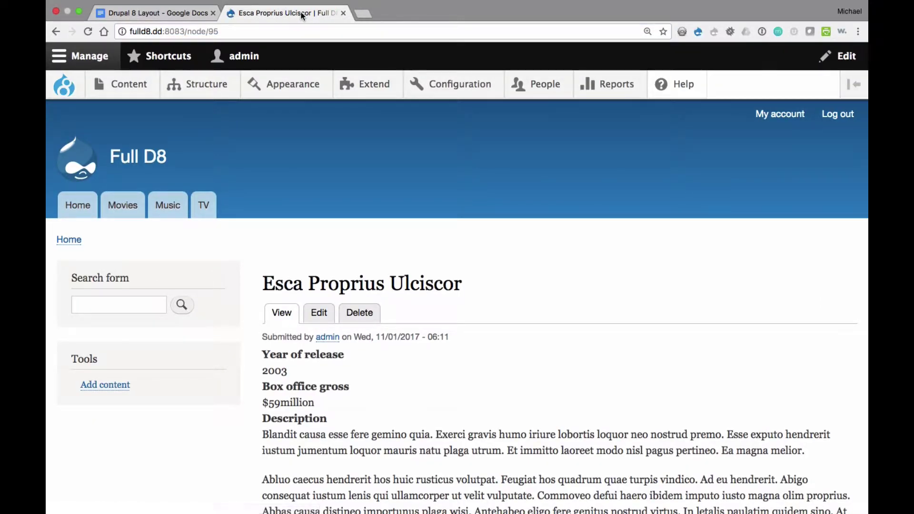
mouse_move(201, 89)
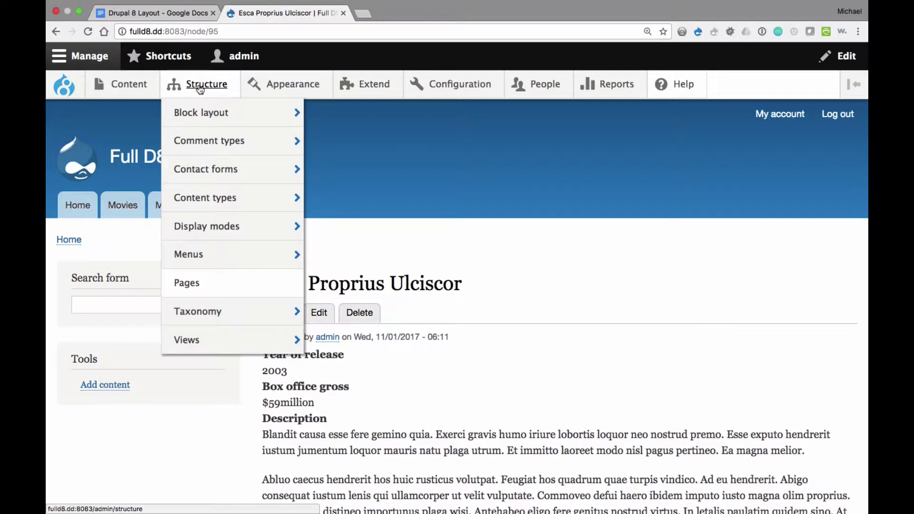
click(186, 284)
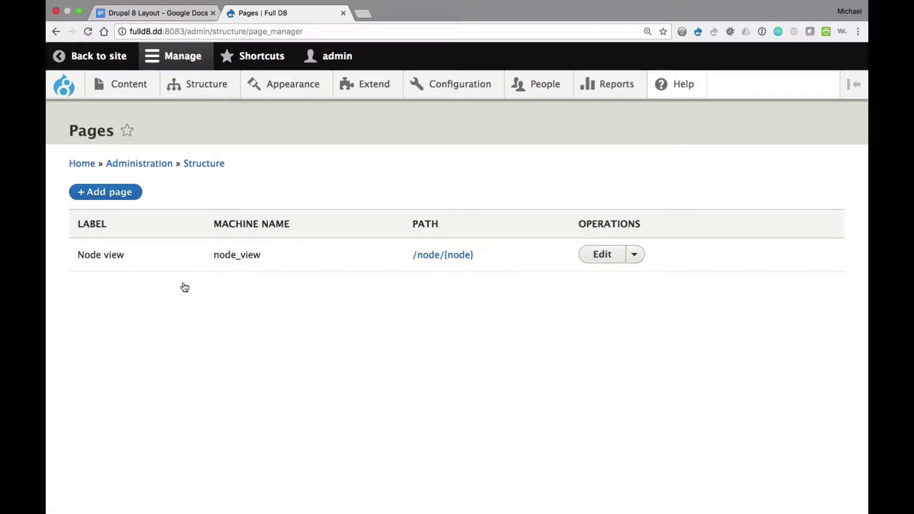
click(165, 26)
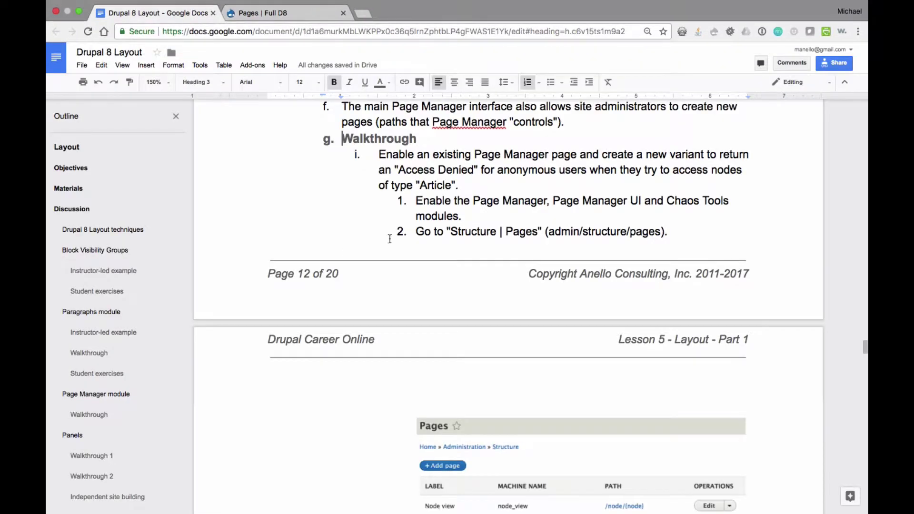
scroll(425, 243, down, 10)
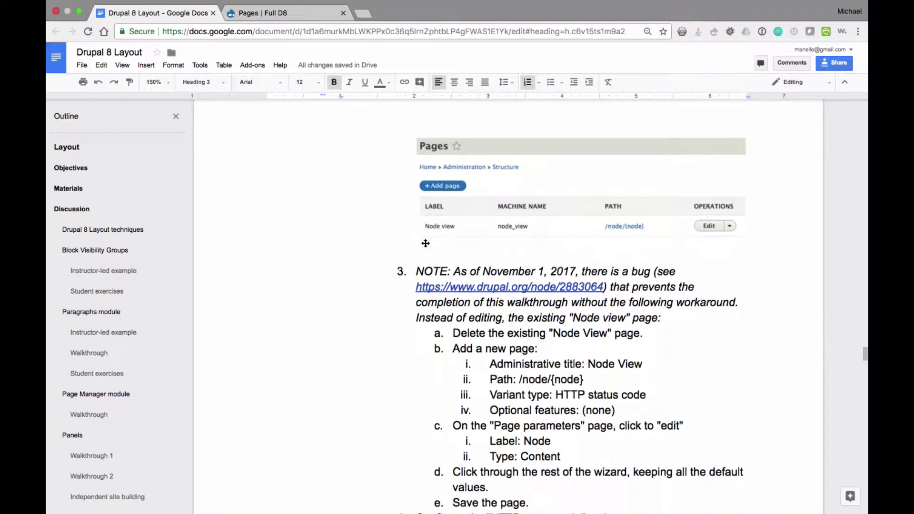
scroll(425, 243, down, 2)
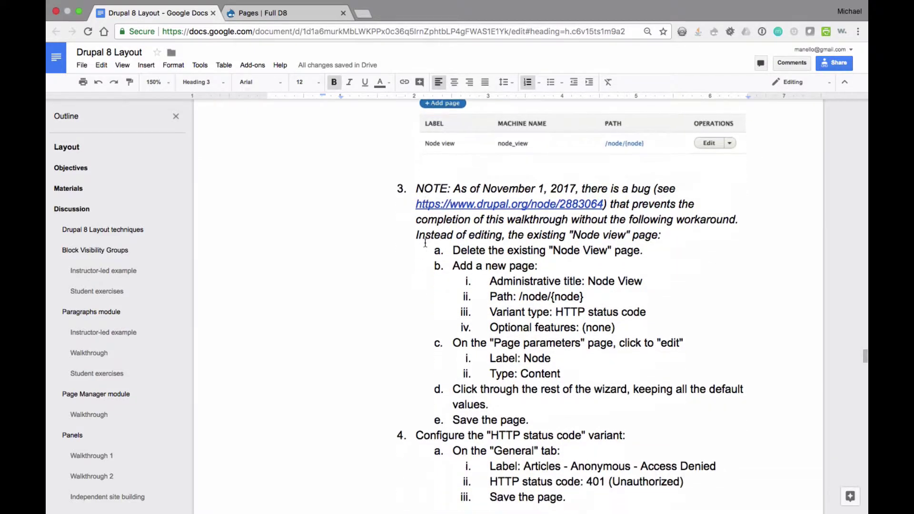
click(265, 27)
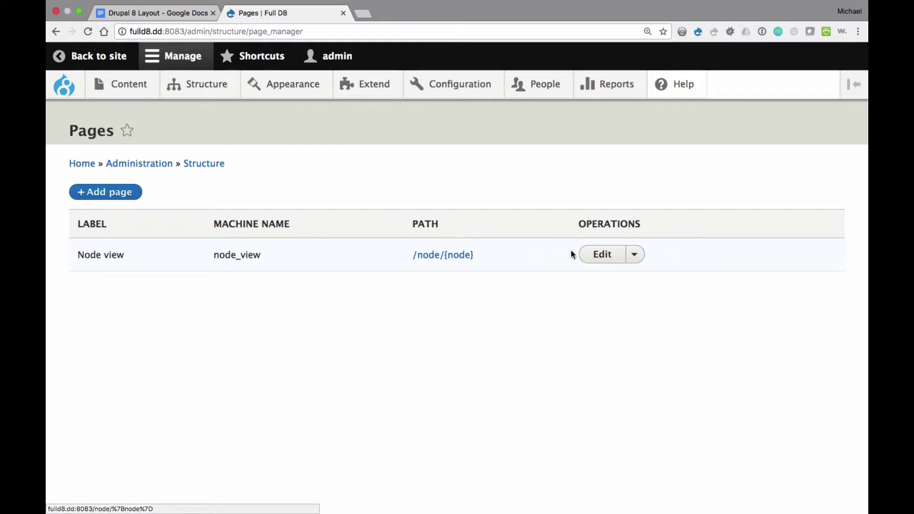
Open the Node view page's settings to review its Article node layout and Access Denied variants.
click(602, 254)
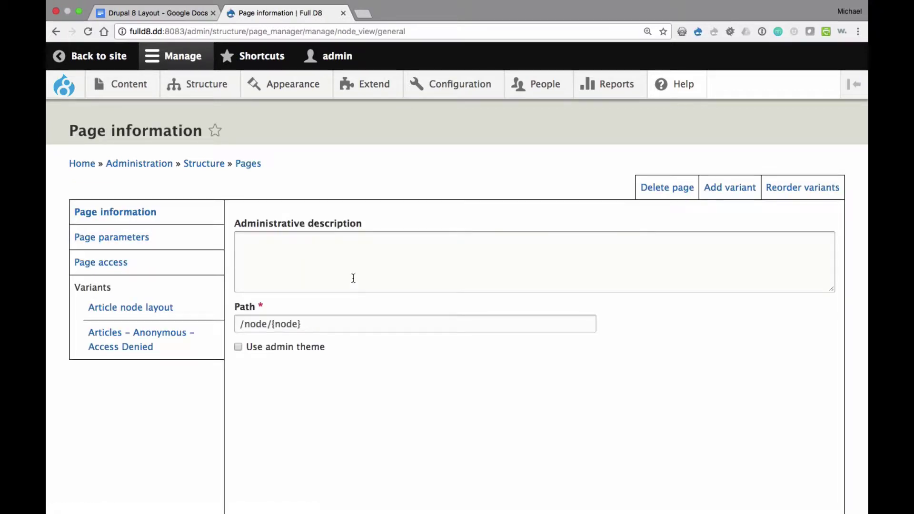
scroll(353, 278, down, 10)
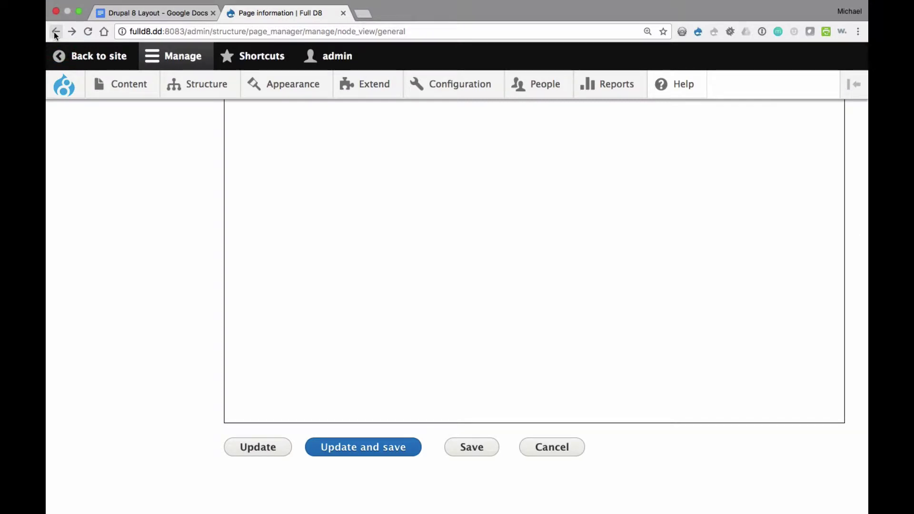
click(151, 13)
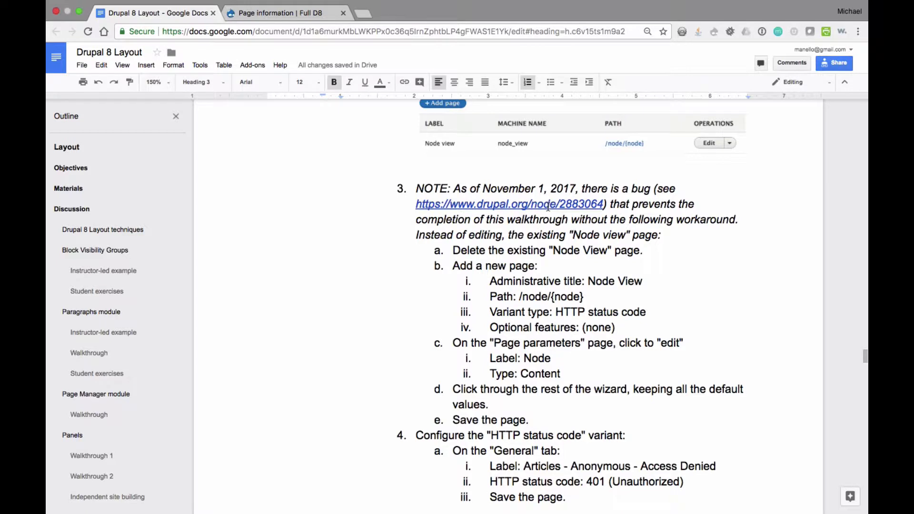
click(278, 16)
scroll(240, 259, up, 10)
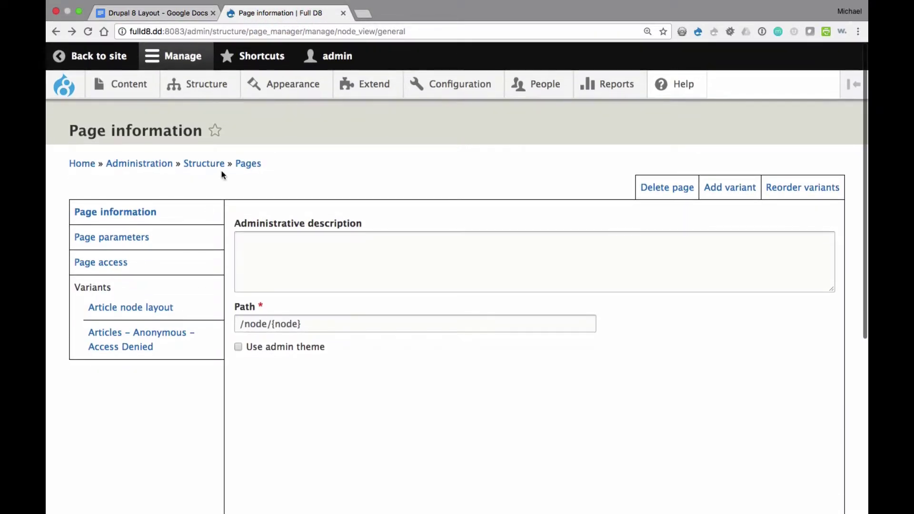
Delete the Node view page from the Pages list.
click(243, 163)
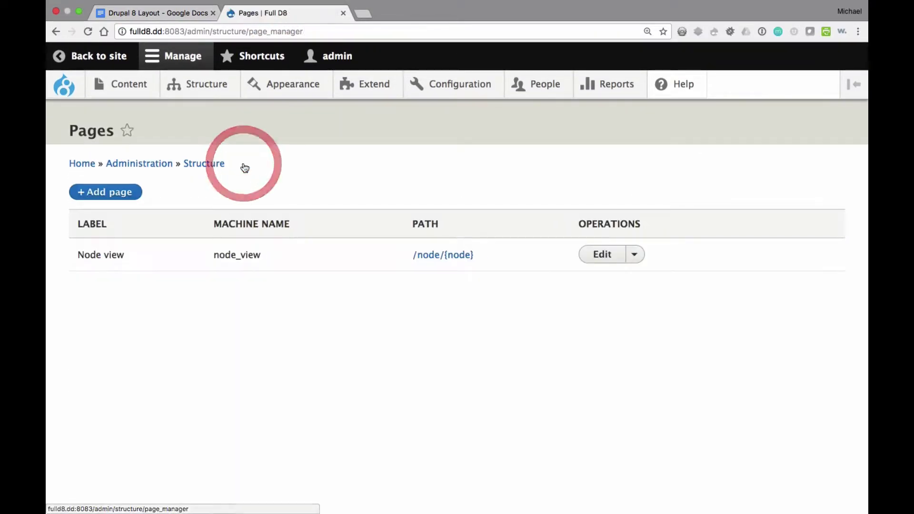
click(635, 254)
click(599, 290)
click(102, 210)
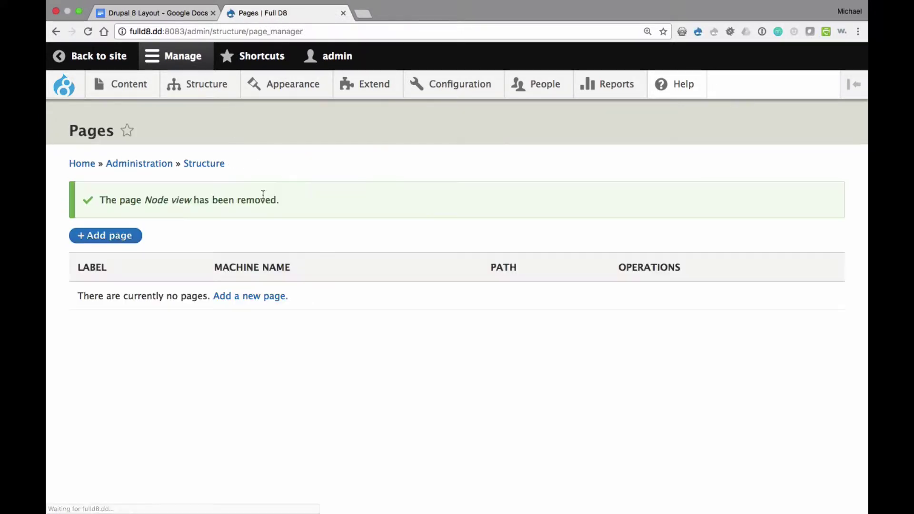
Review workaround steps a through e in the Google Docs notes.
click(159, 12)
drag(450, 250, 565, 421)
click(565, 421)
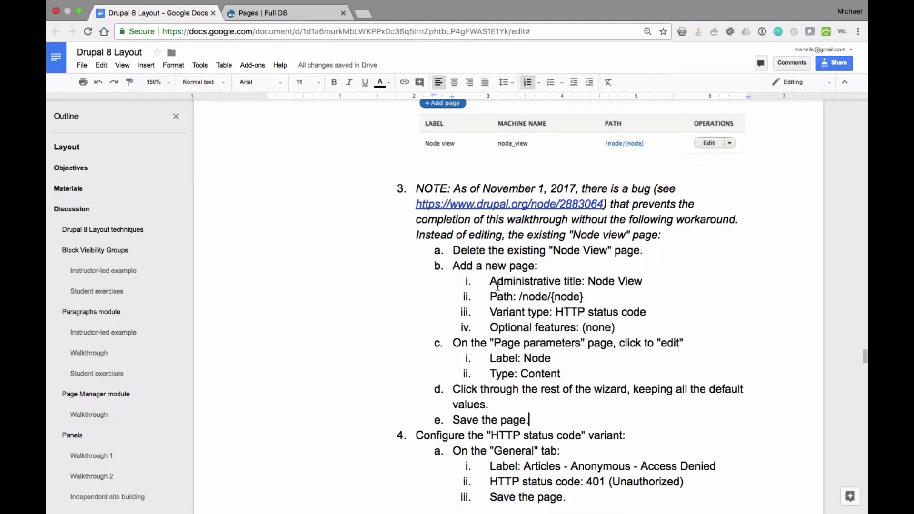
Start a new Page Manager page with administrative title 'Node view'.
click(276, 16)
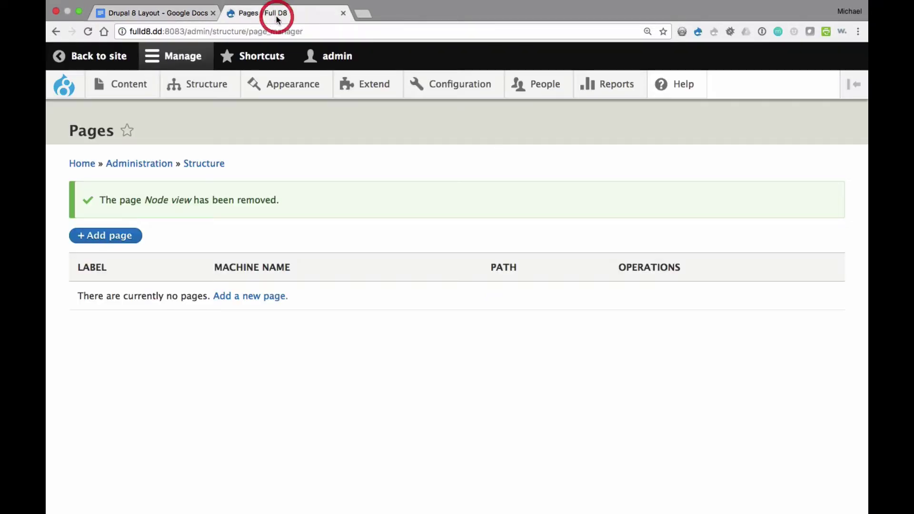
click(127, 239)
click(122, 251)
text(Node)
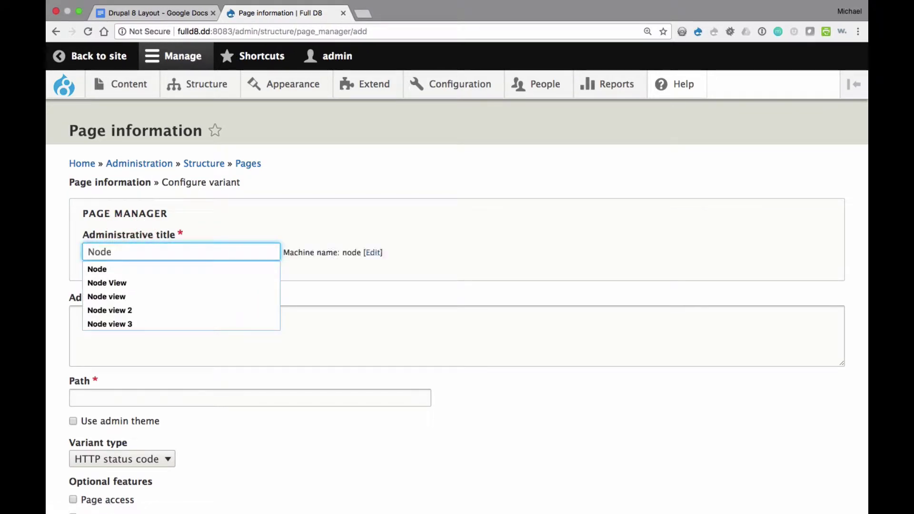
key(Down)
key(Down)
key(Down)
key(Return)
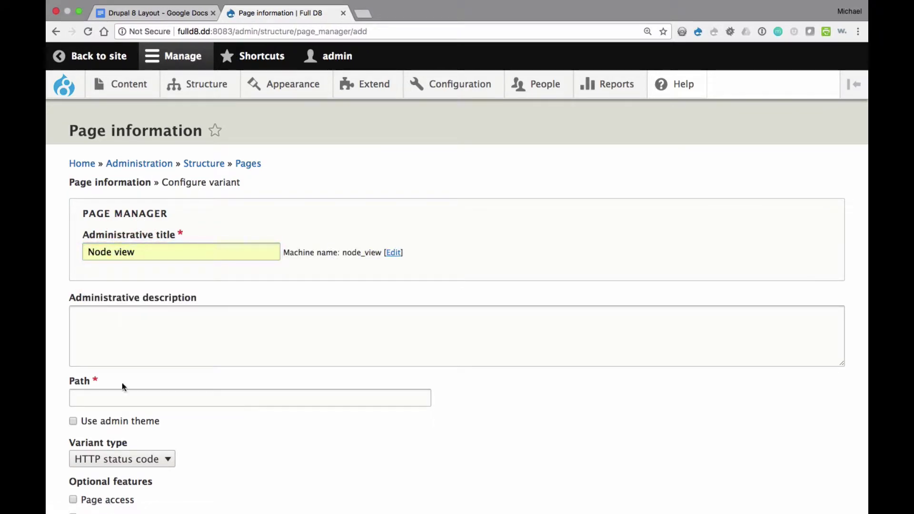
Set the new page's path to /node/{node}.
click(122, 395)
text(/node/{node)
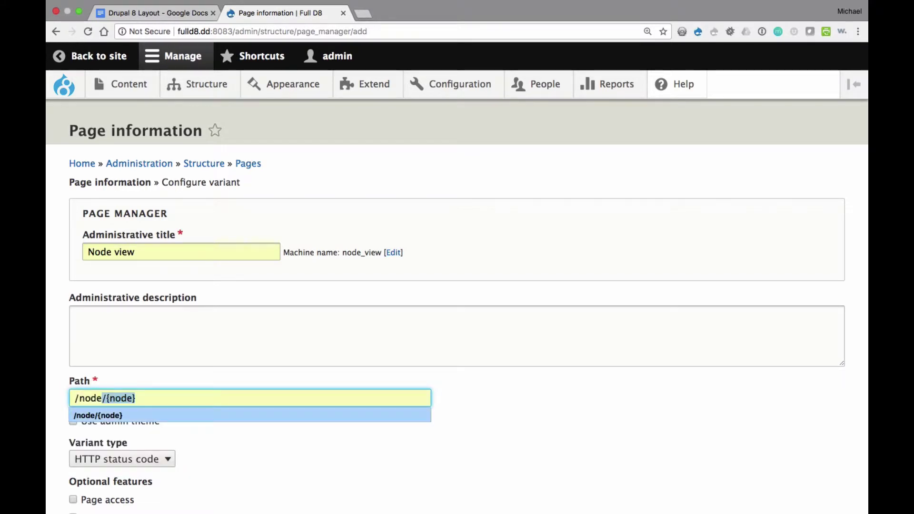
key(Tab)
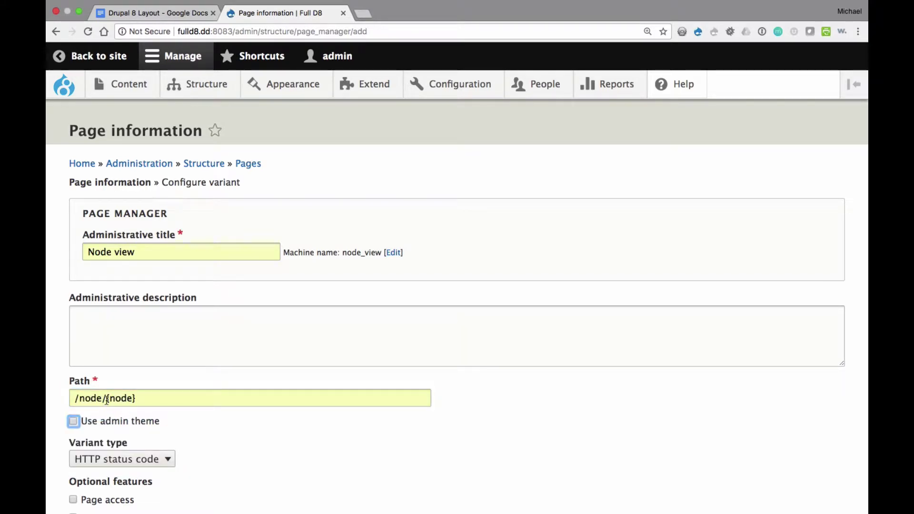
scroll(140, 398, down, 2)
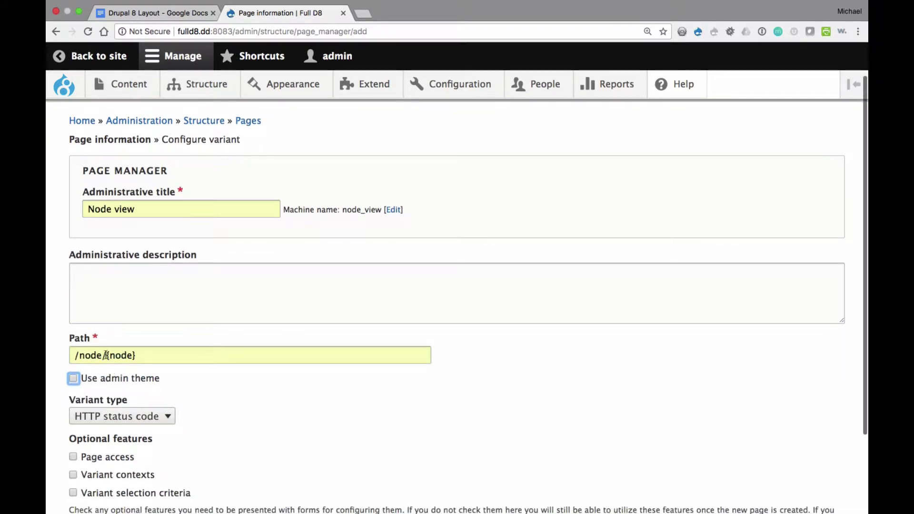
drag(106, 355, 154, 354)
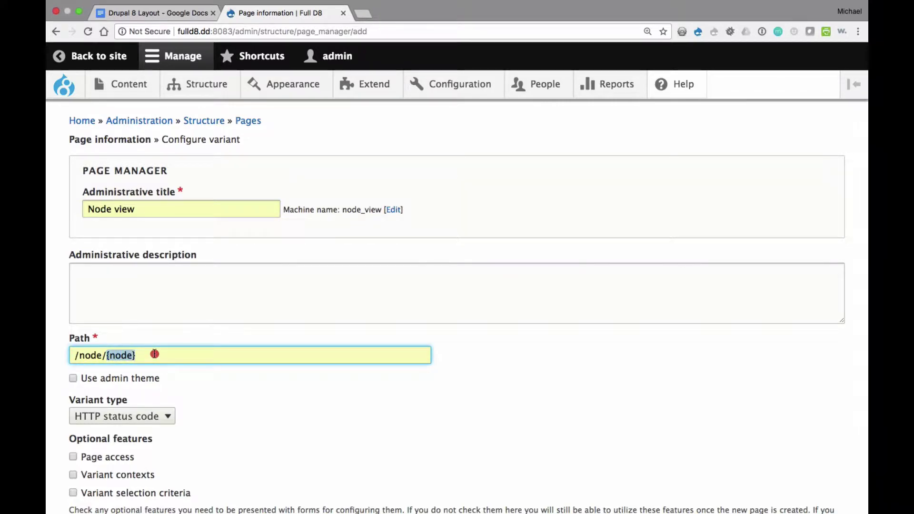
Compare the article's node ID 95 in its address with the {node} path placeholder.
key(ctrl+Right)
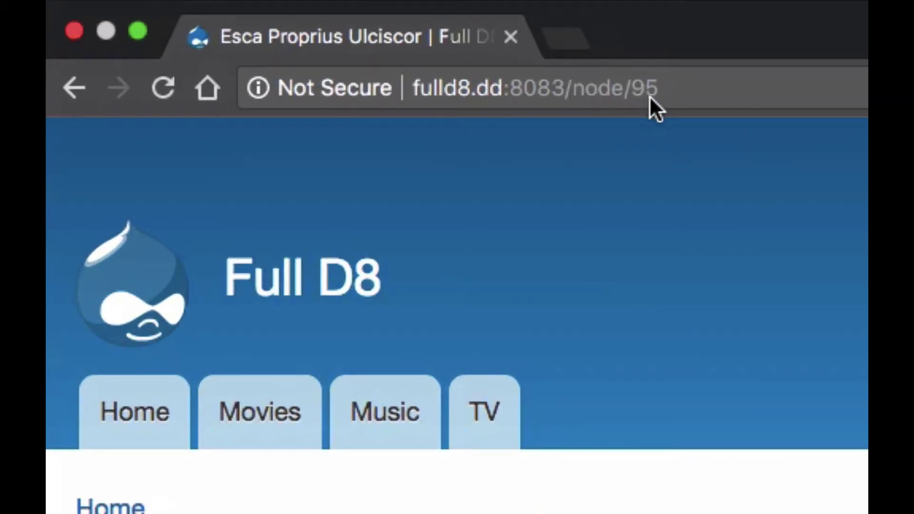
click(644, 93)
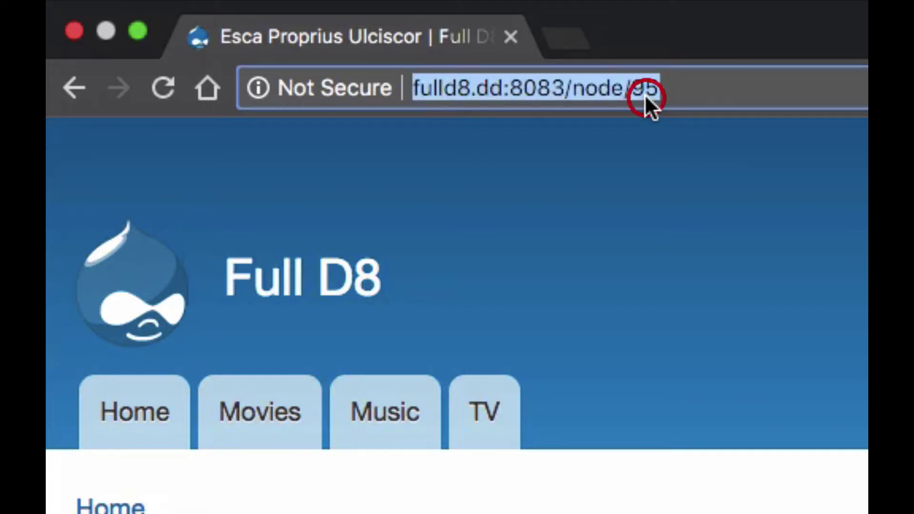
click(639, 90)
double_click(643, 90)
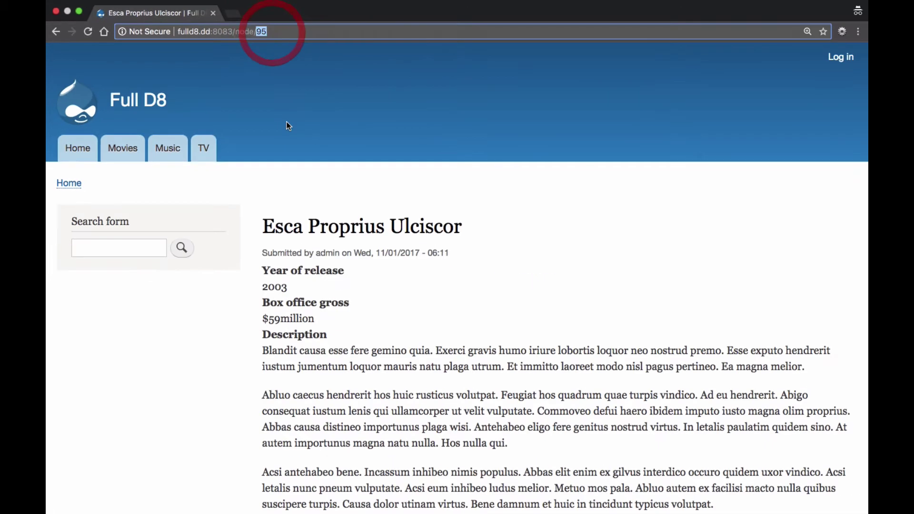
key(ctrl+Left)
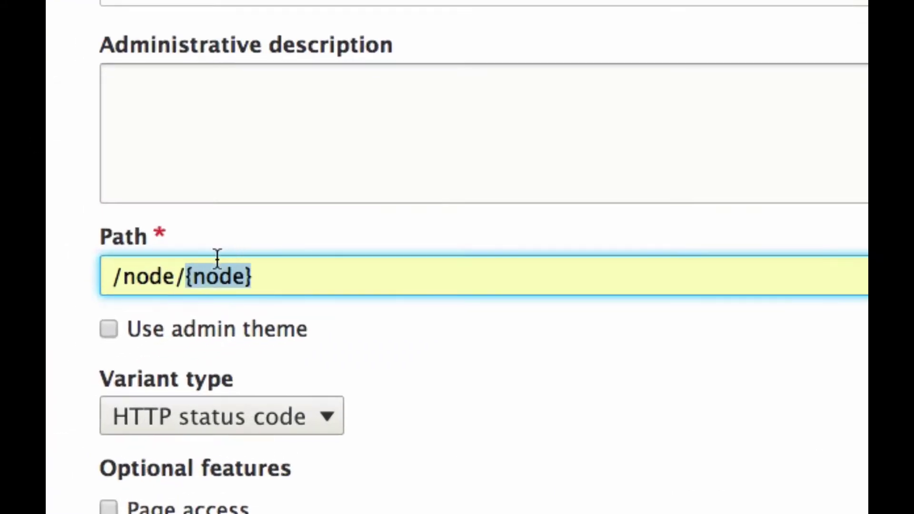
click(106, 356)
drag(182, 281, 277, 281)
click(334, 220)
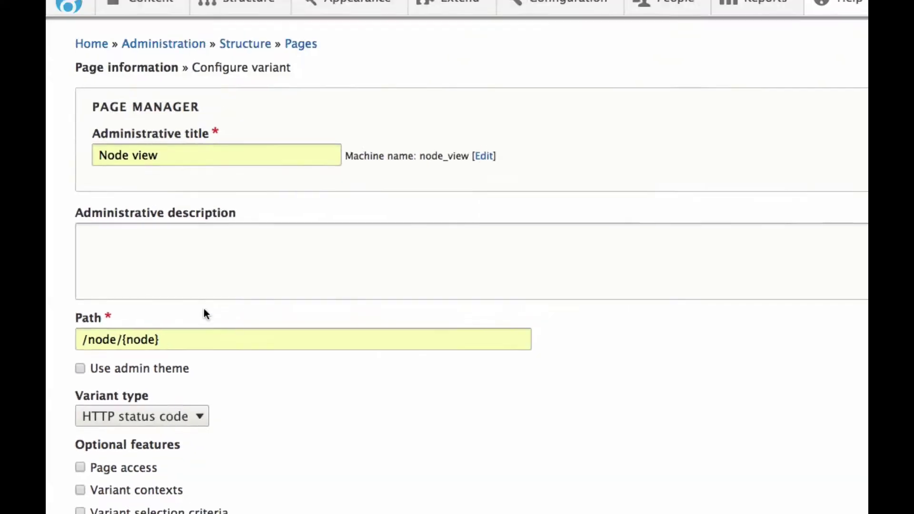
Check the Drupal 8 Layout instructions document, keeping HTTP status code as variant type.
scroll(335, 223, down, 1)
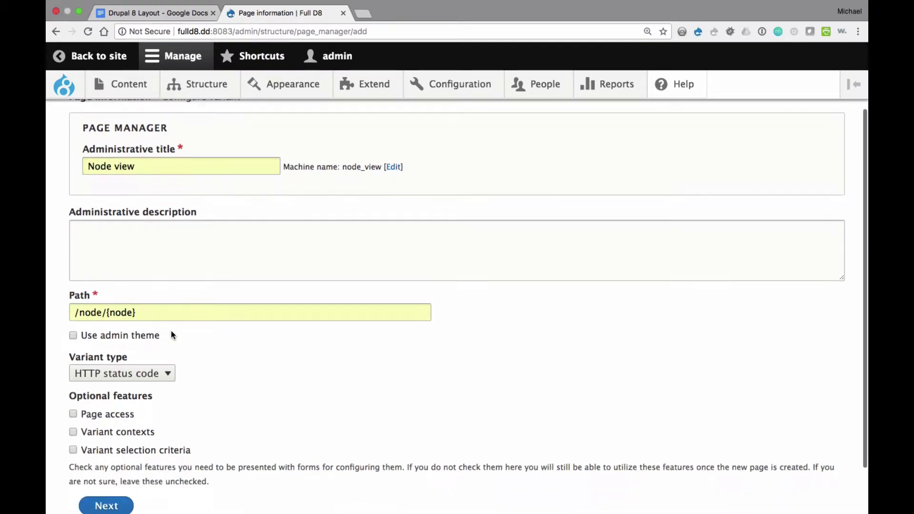
click(185, 12)
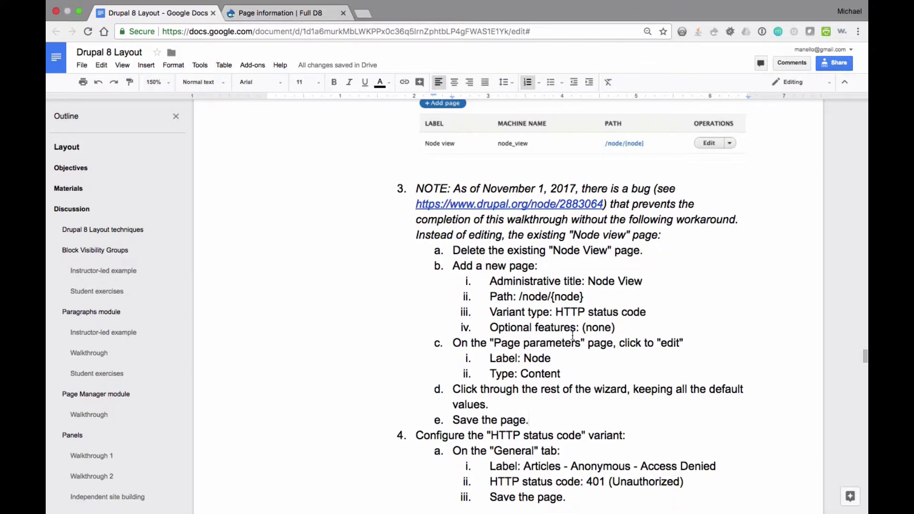
click(269, 14)
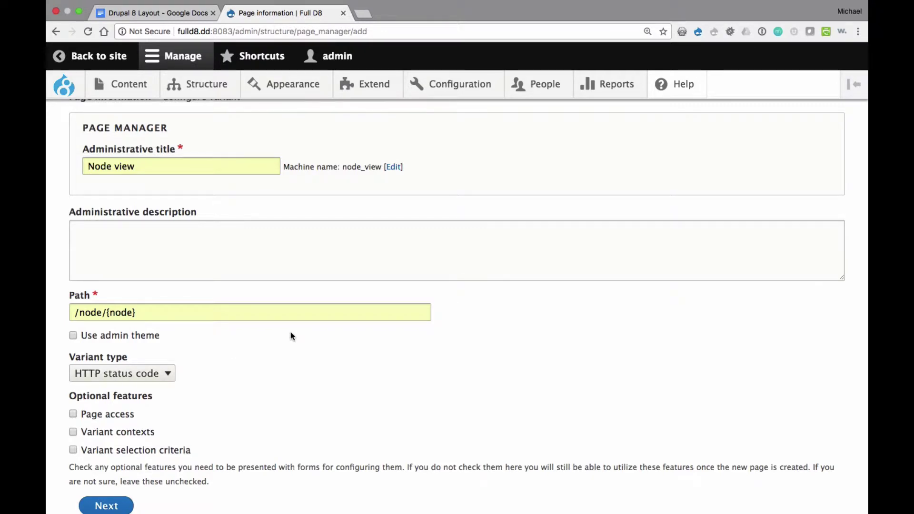
scroll(291, 335, down, 1)
Edit the page's context parameter to label 'Node' with type Content.
click(100, 482)
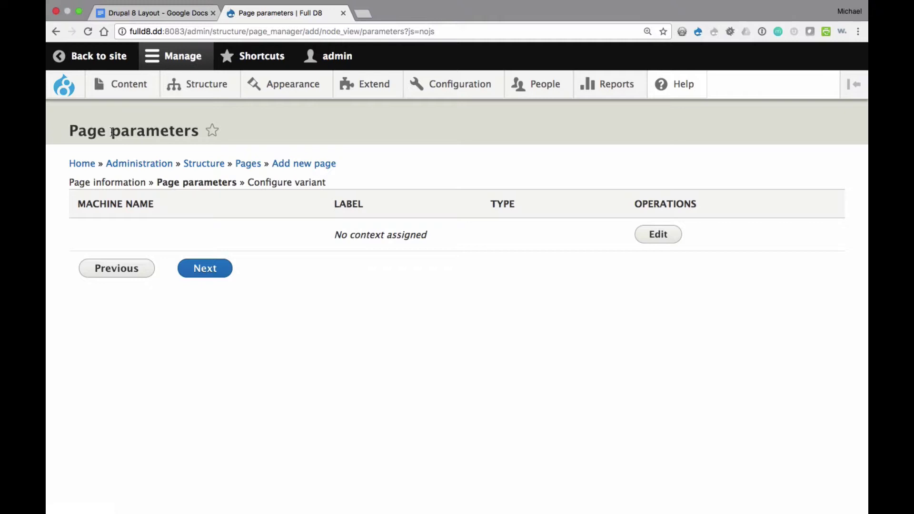
click(658, 233)
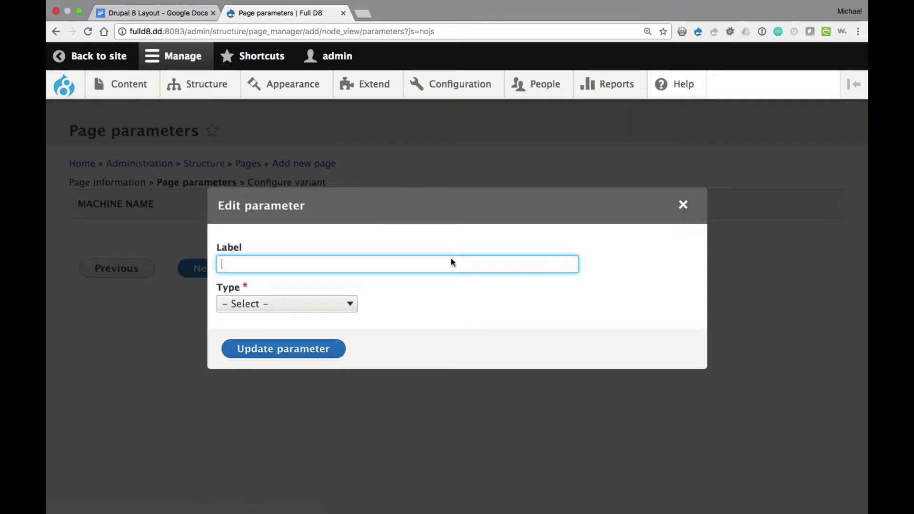
text(Node)
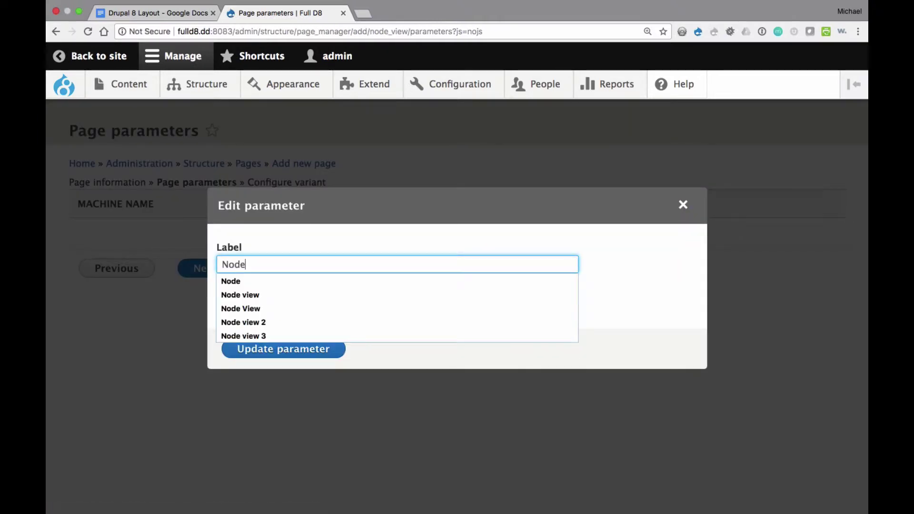
click(339, 249)
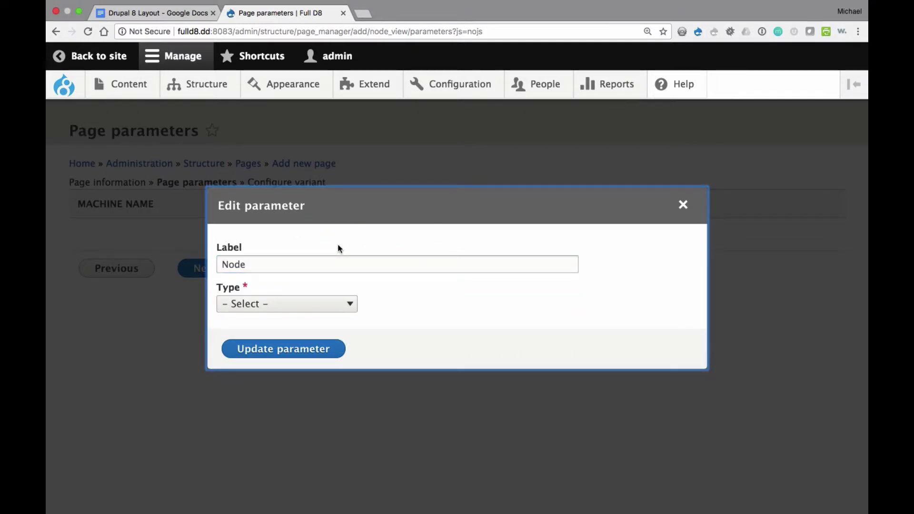
click(273, 300)
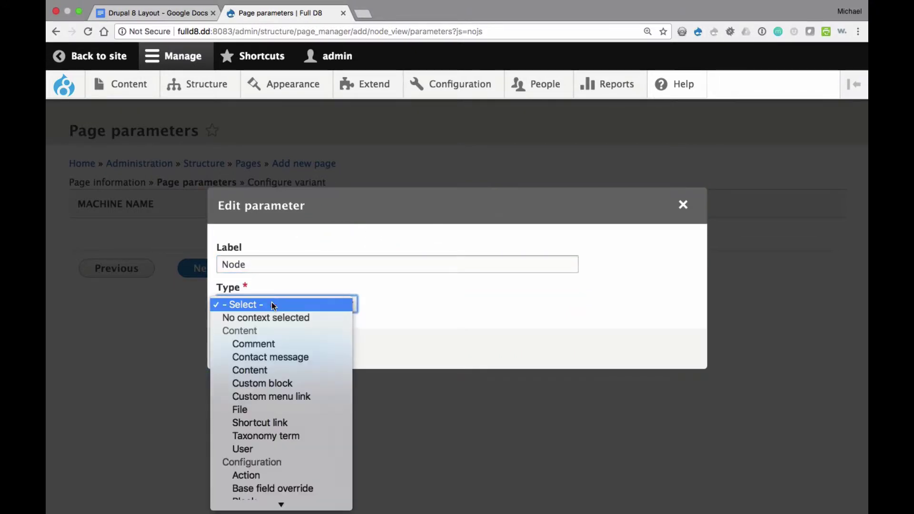
click(254, 372)
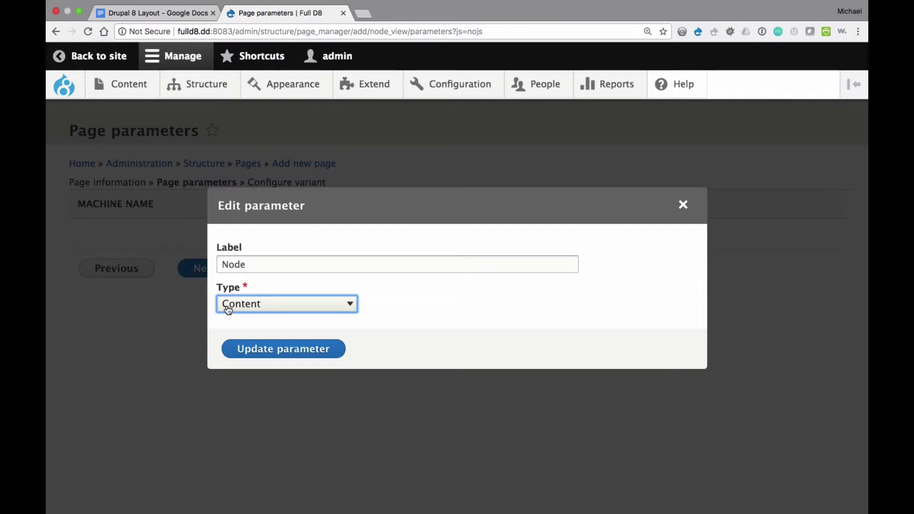
key(ctrl+Right)
key(ctrl+Left)
Save the Node parameter and review the remaining wizard steps in the instructions.
click(299, 349)
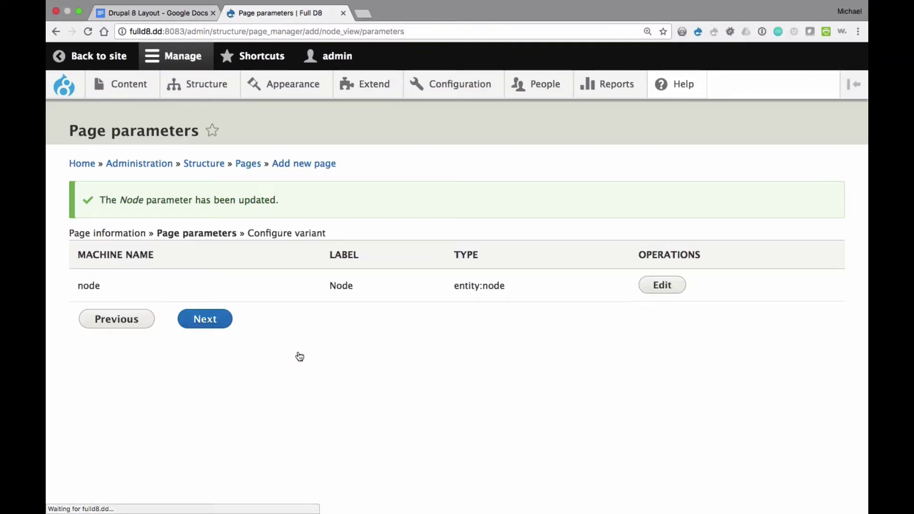
click(172, 15)
drag(566, 374, 425, 343)
drag(453, 389, 536, 421)
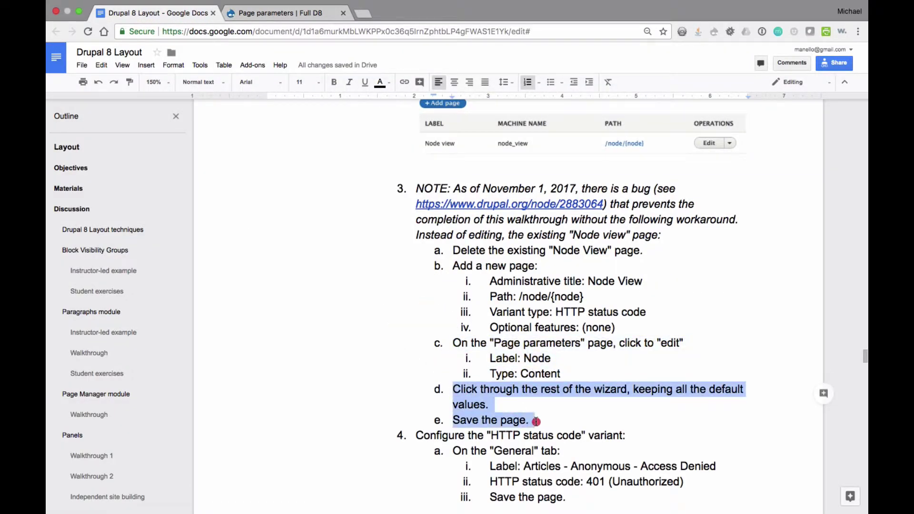
click(280, 25)
Finish the wizard with default variant settings and return to the Pages list.
click(205, 318)
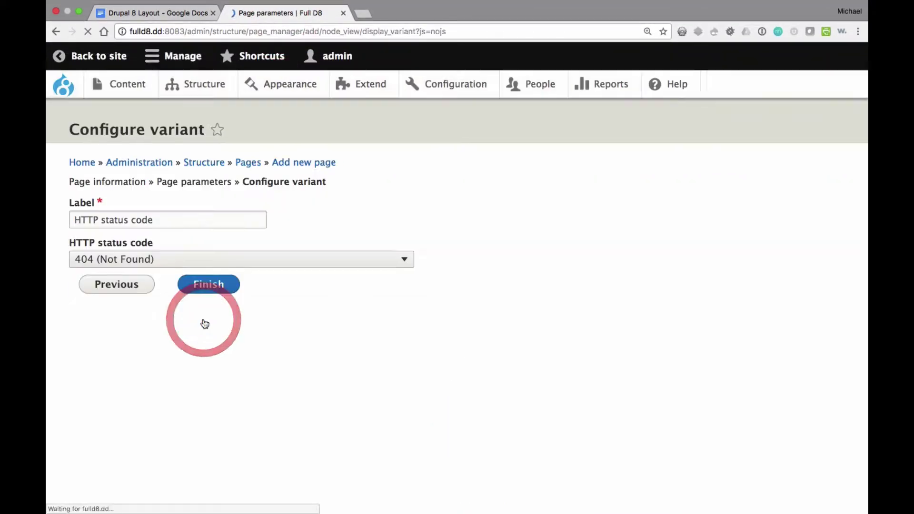
click(206, 286)
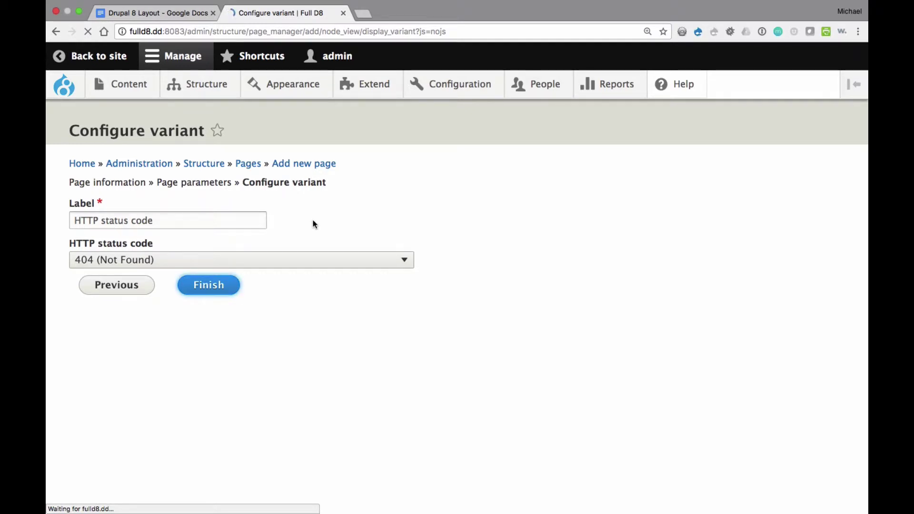
click(250, 165)
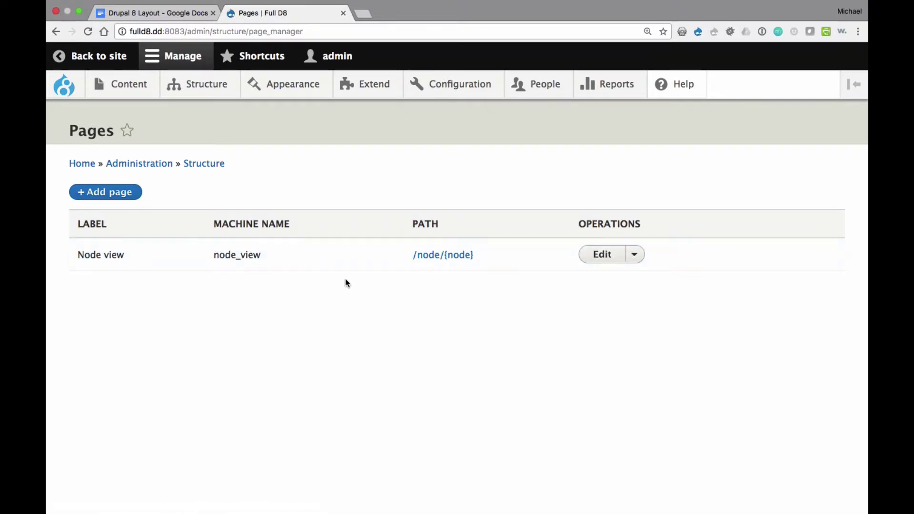
Review the walkthrough goal in the notes, highlighting 'anonymous users'.
click(170, 14)
scroll(318, 295, down, 5)
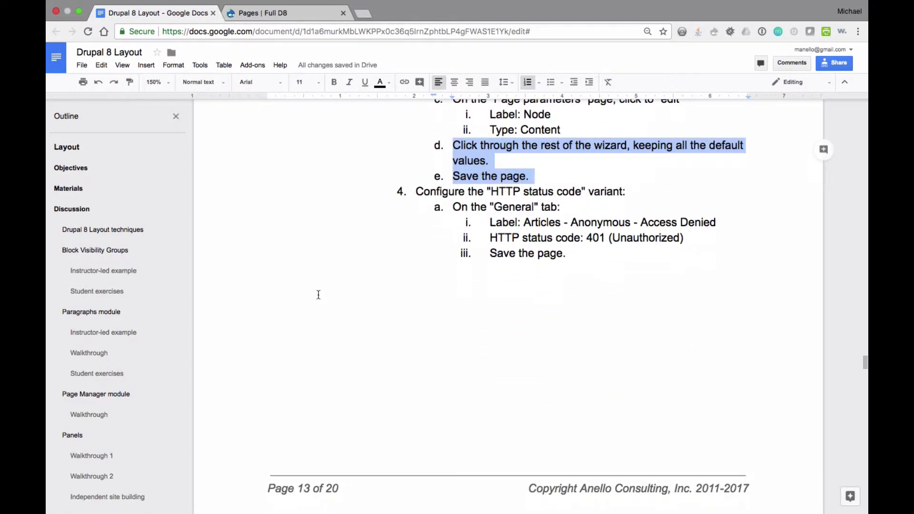
click(296, 17)
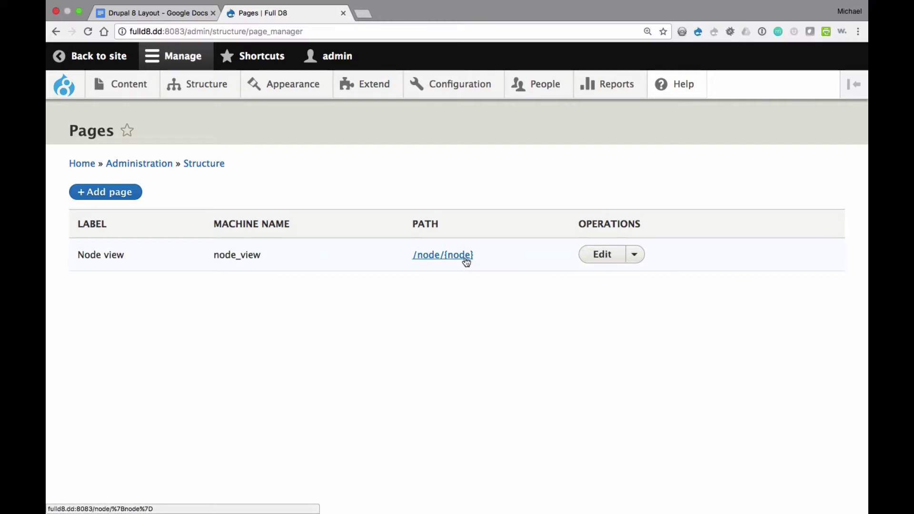
click(157, 13)
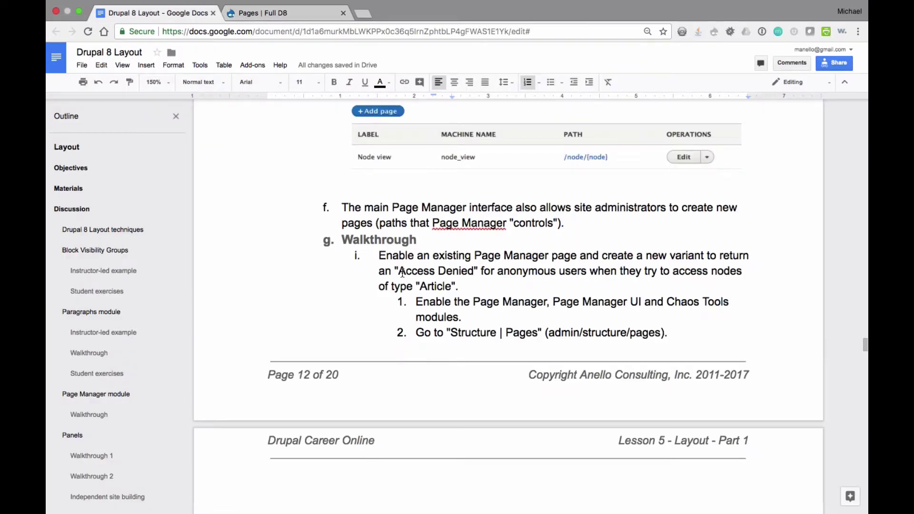
drag(498, 272, 598, 272)
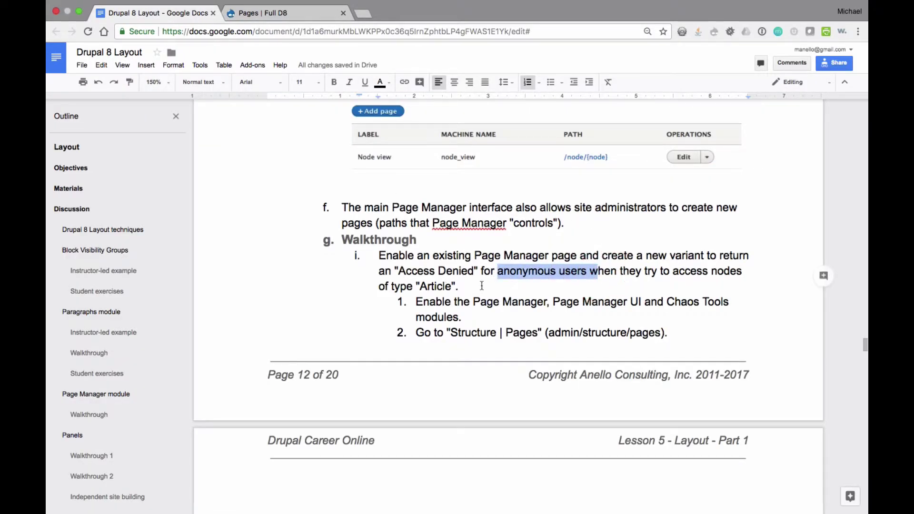
drag(417, 286, 386, 271)
click(512, 276)
Read down to step 4 and point out the 401 status code before returning to Pages.
scroll(513, 277, down, 10)
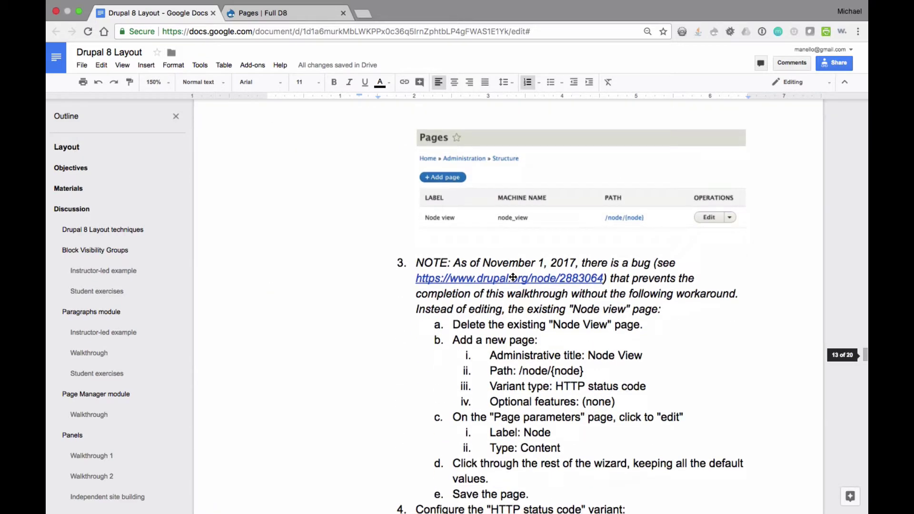
scroll(512, 276, down, 3)
scroll(513, 277, down, 4)
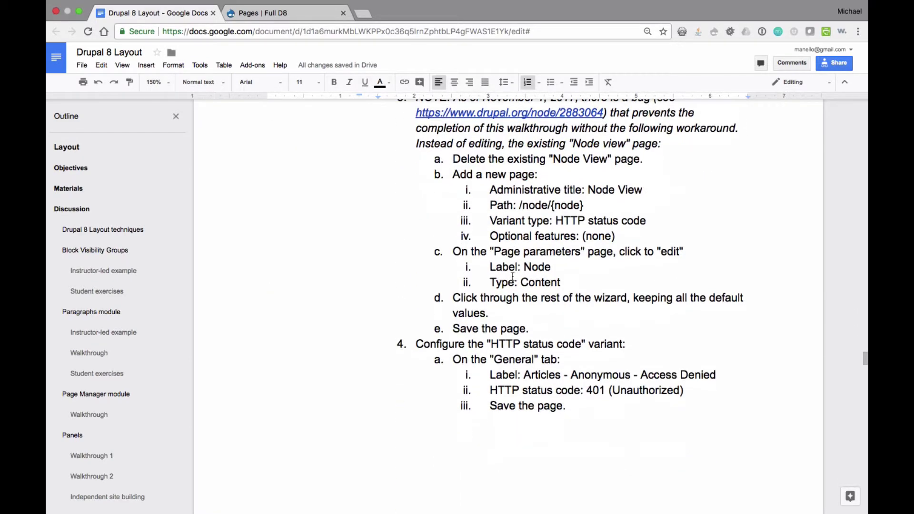
scroll(513, 276, down, 1)
mouse_move(275, 27)
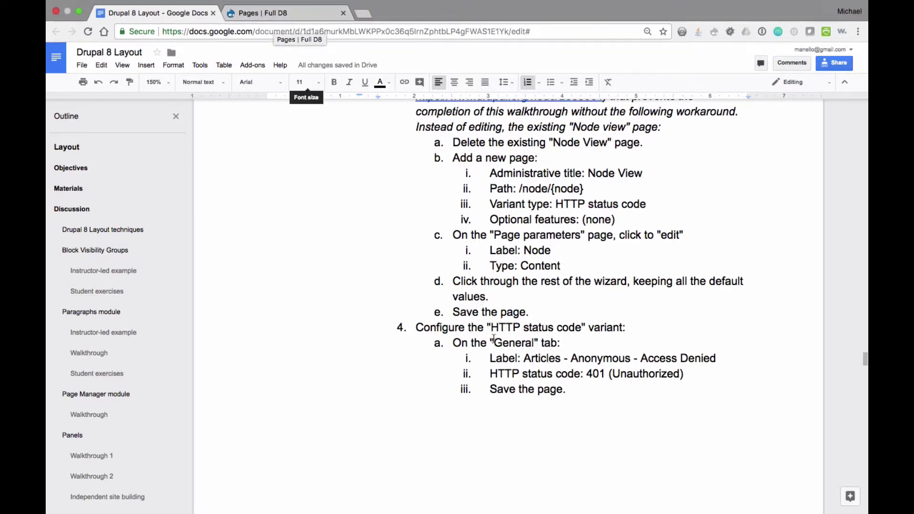
double_click(595, 373)
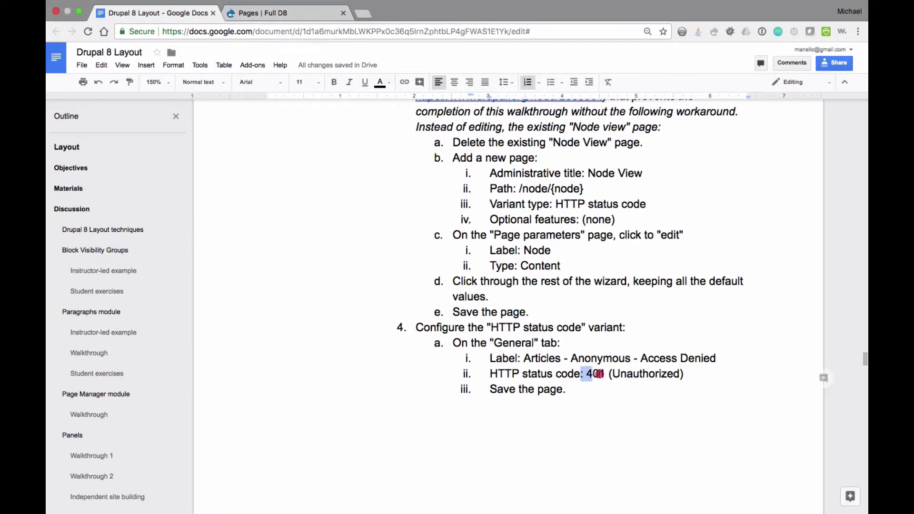
click(625, 327)
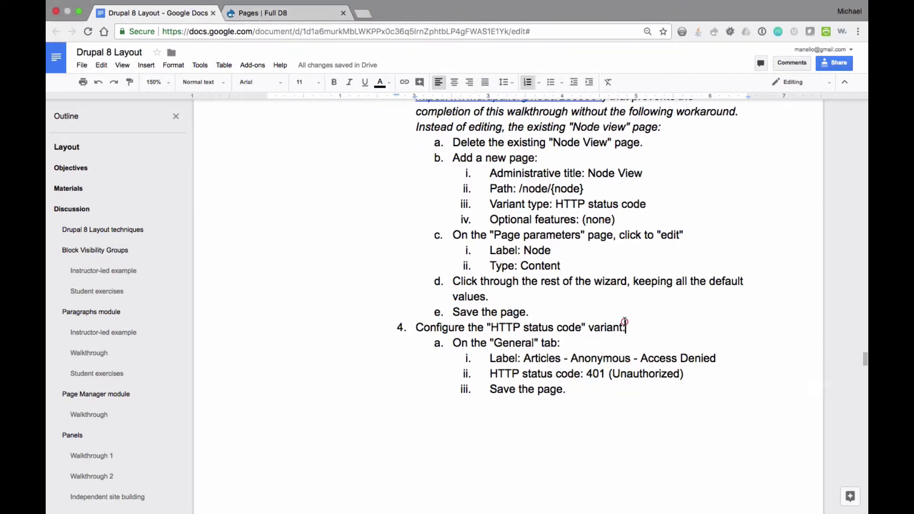
click(285, 19)
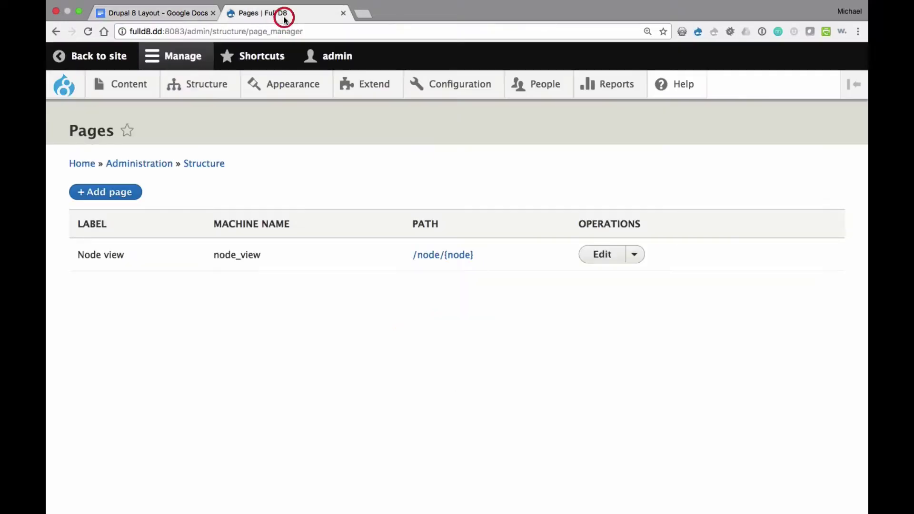
Open General settings of Node view's HTTP status code variant, currently 404 (Not Found).
click(602, 254)
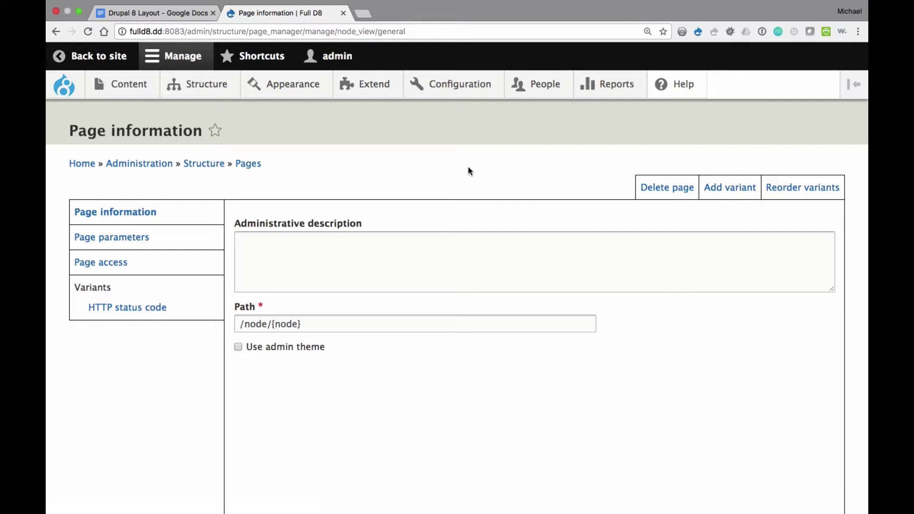
click(134, 309)
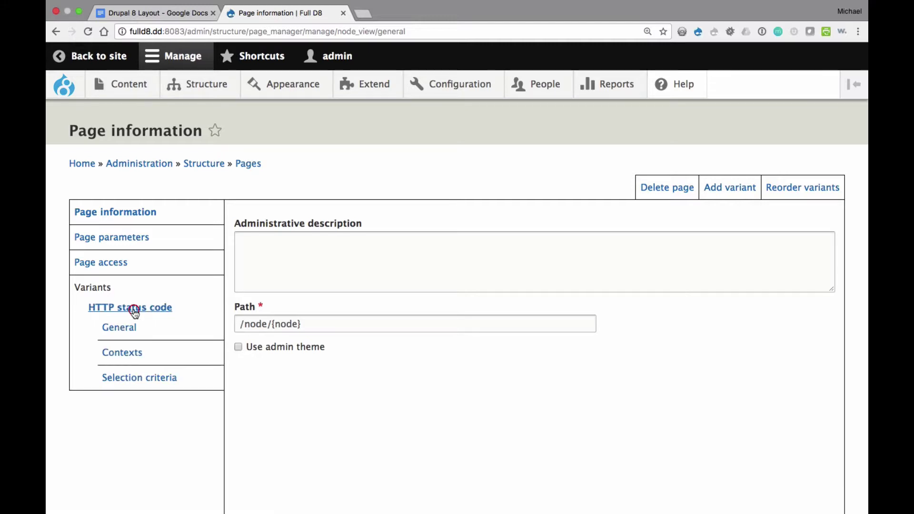
scroll(135, 312, down, 2)
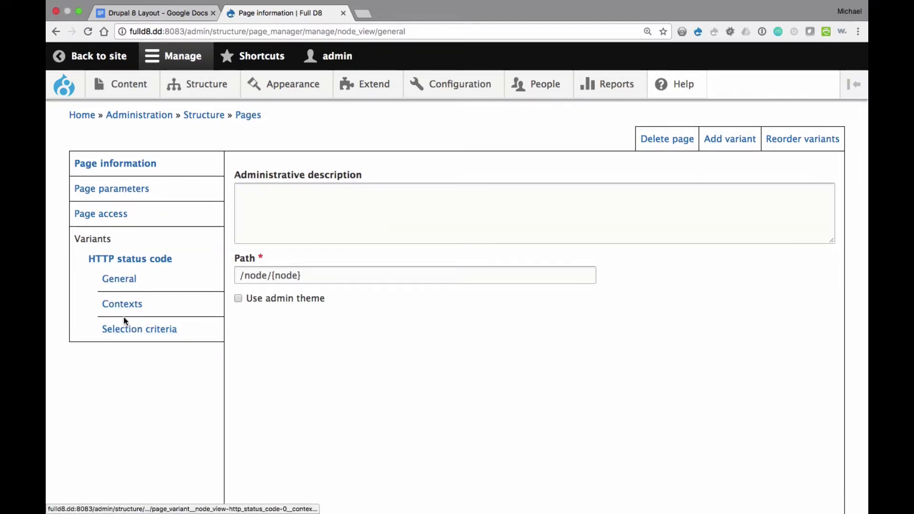
click(121, 282)
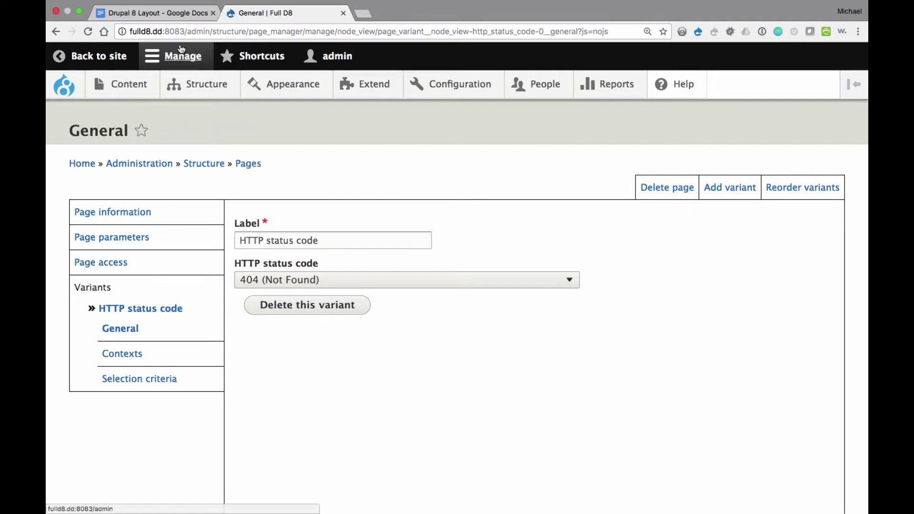
Relabel the variant 'Articles - Anonymous - Access Denied' using text copied from the notes.
click(157, 12)
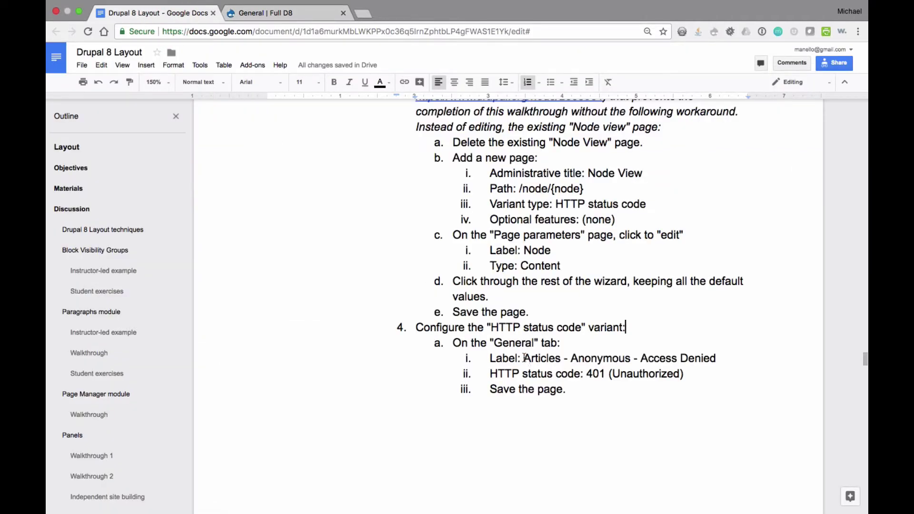
drag(524, 358, 717, 358)
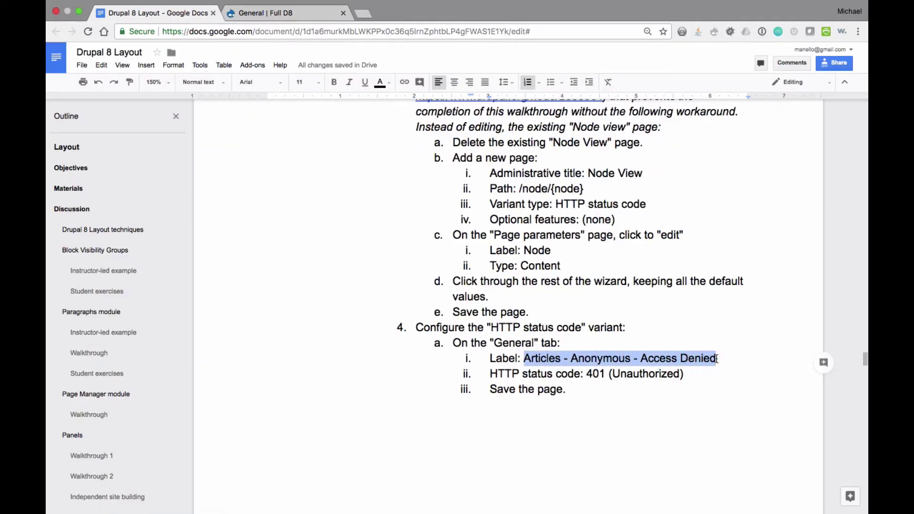
click(261, 13)
click(332, 245)
key(ctrl+a)
text(Articles – Anonymous – Access Denied)
click(327, 213)
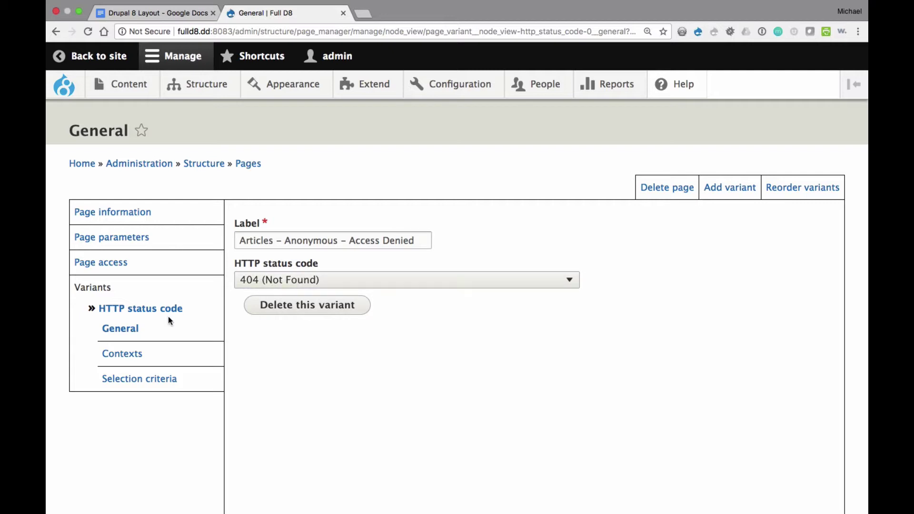
Set the HTTP status code to 401 (Unauthorized) and save the variant.
click(291, 281)
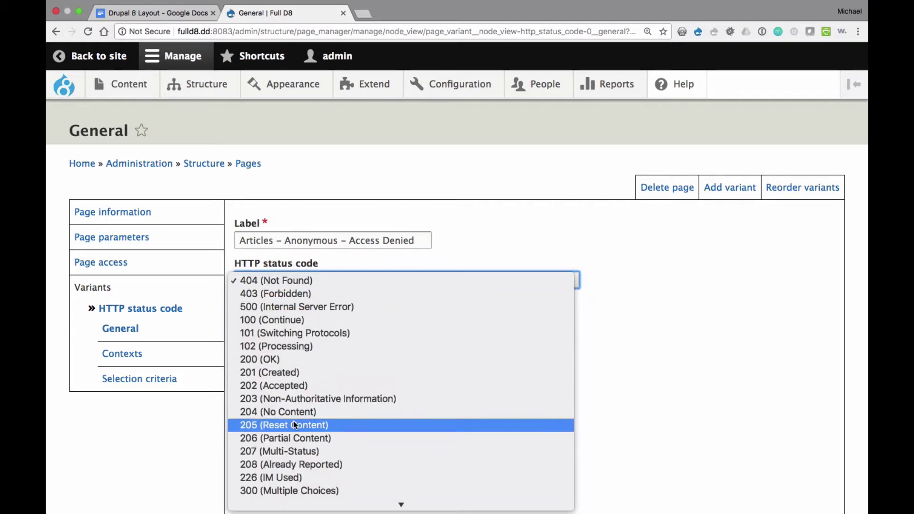
scroll(294, 421, down, 5)
scroll(288, 402, down, 5)
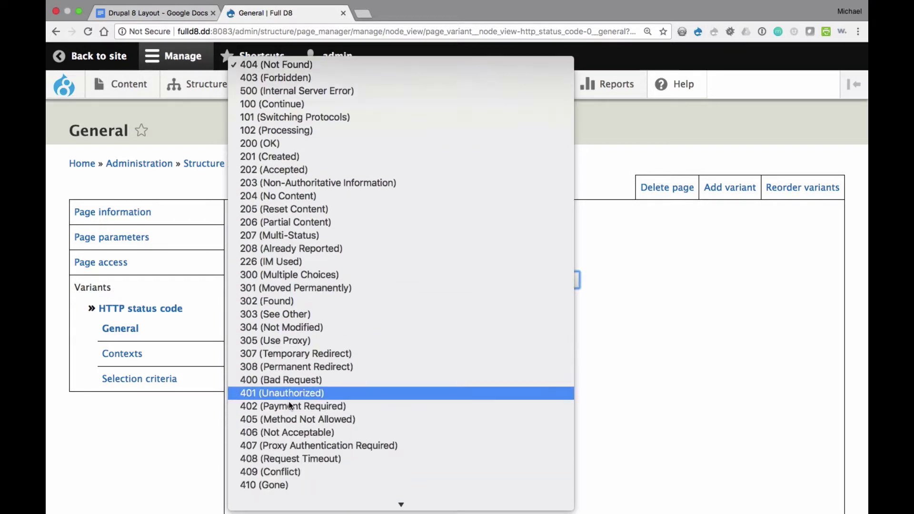
click(283, 384)
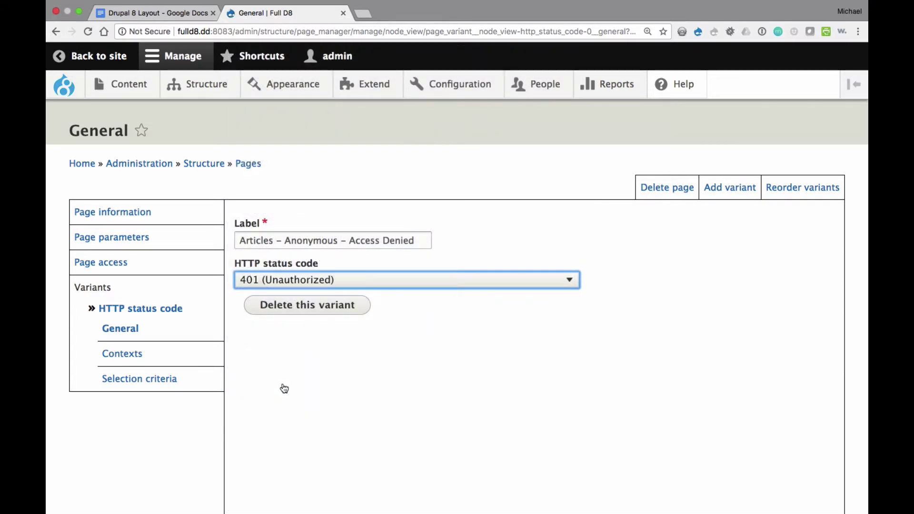
scroll(283, 386, down, 10)
click(472, 447)
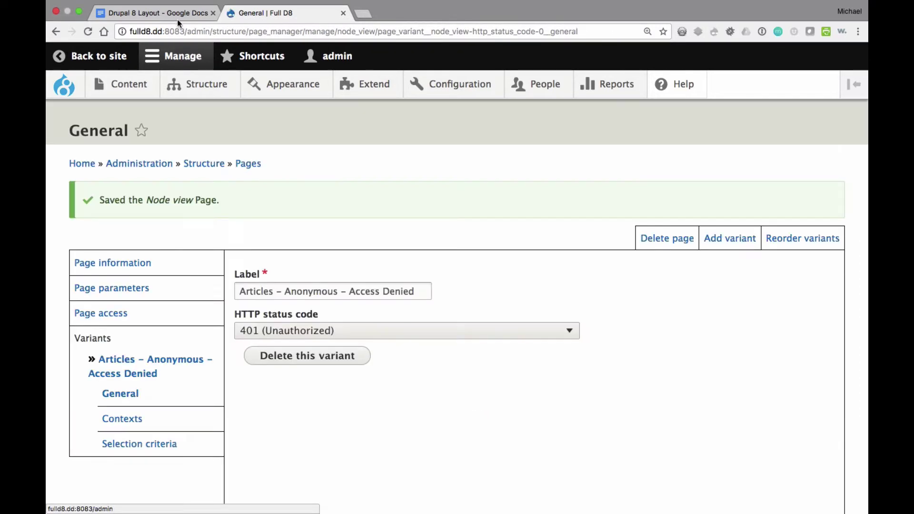
Read ahead to the Selection criteria steps in the walkthrough document.
click(177, 18)
click(460, 312)
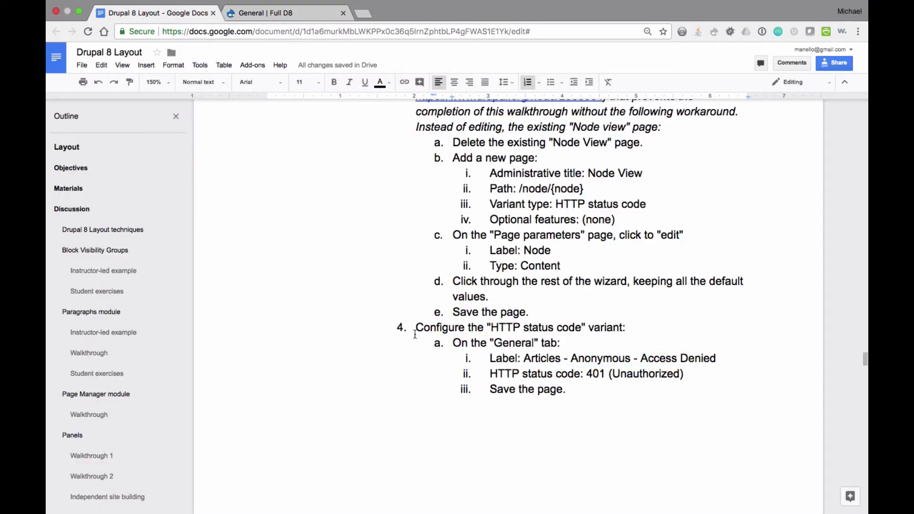
scroll(512, 380, down, 10)
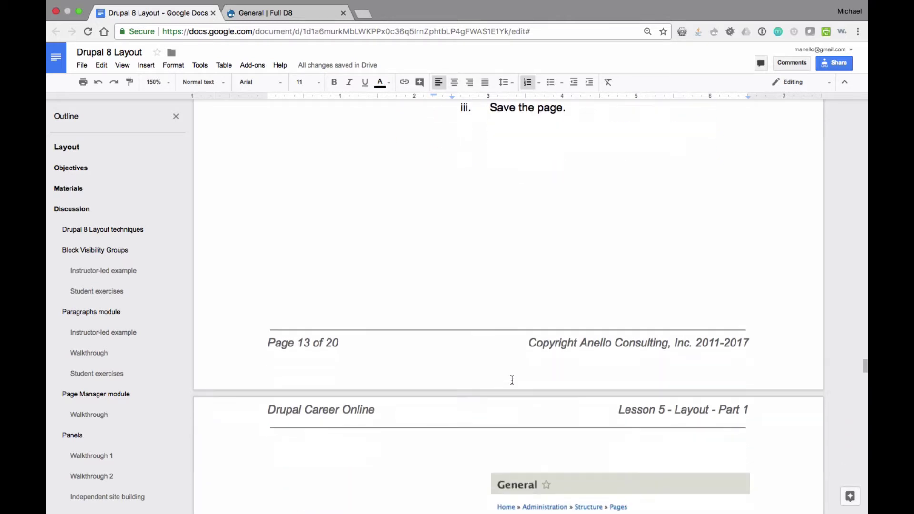
scroll(512, 379, down, 7)
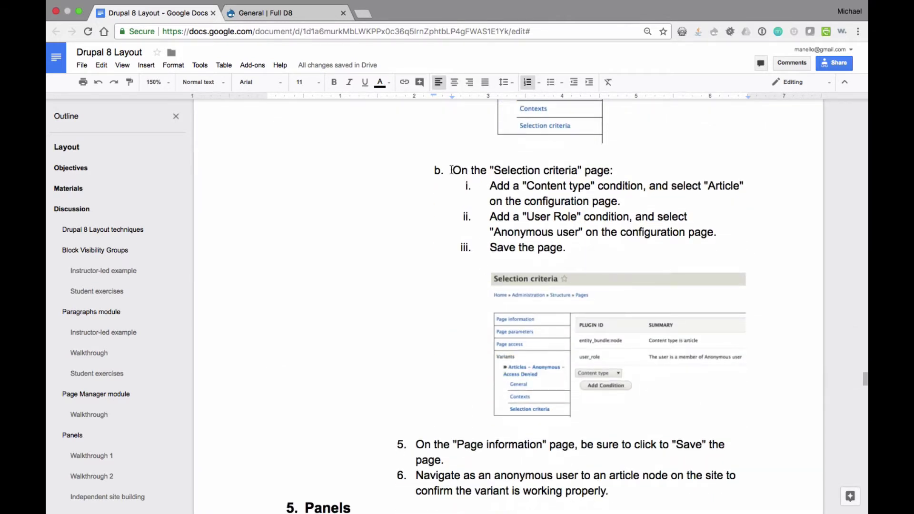
click(302, 14)
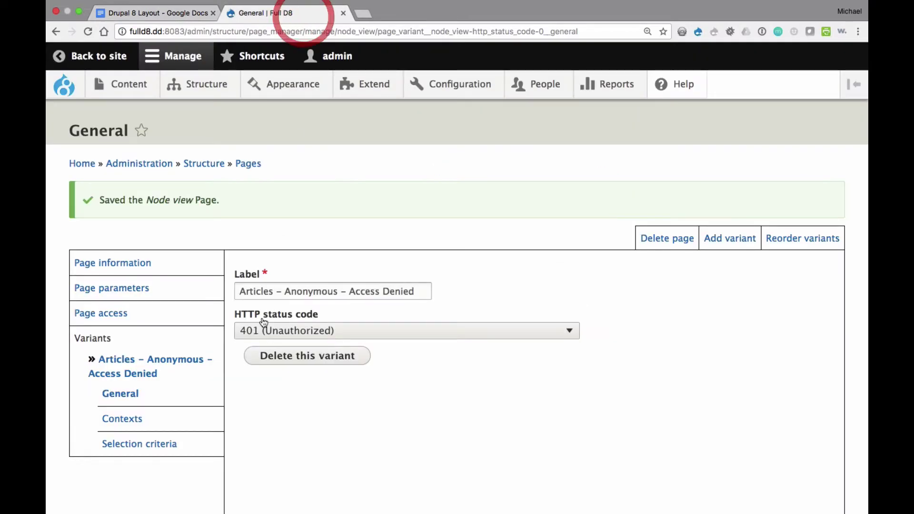
scroll(160, 383, down, 1)
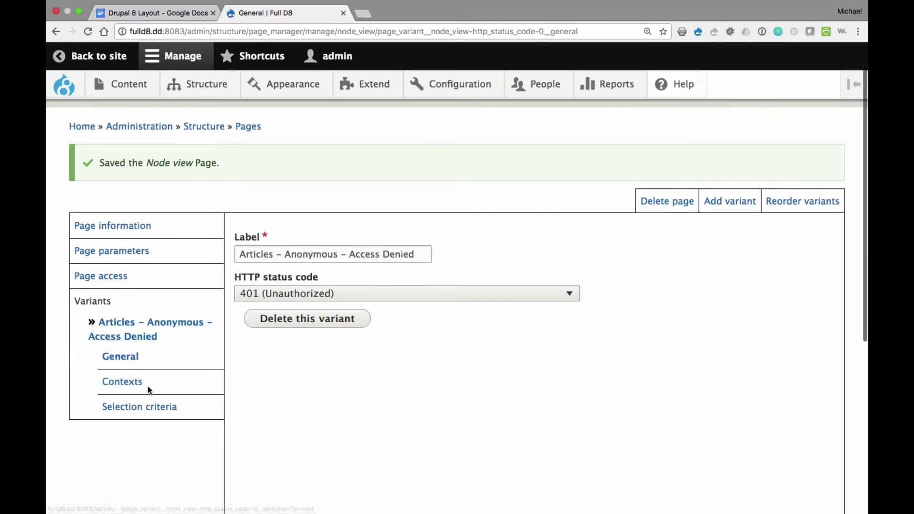
Open the Node view page's Page information and expand the renamed variant.
key(ctrl+Right)
key(ctrl+Left)
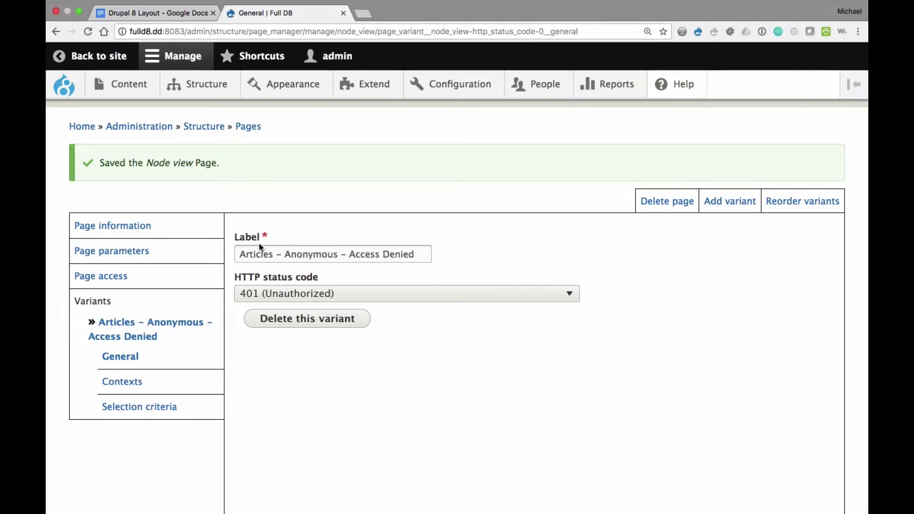
click(136, 230)
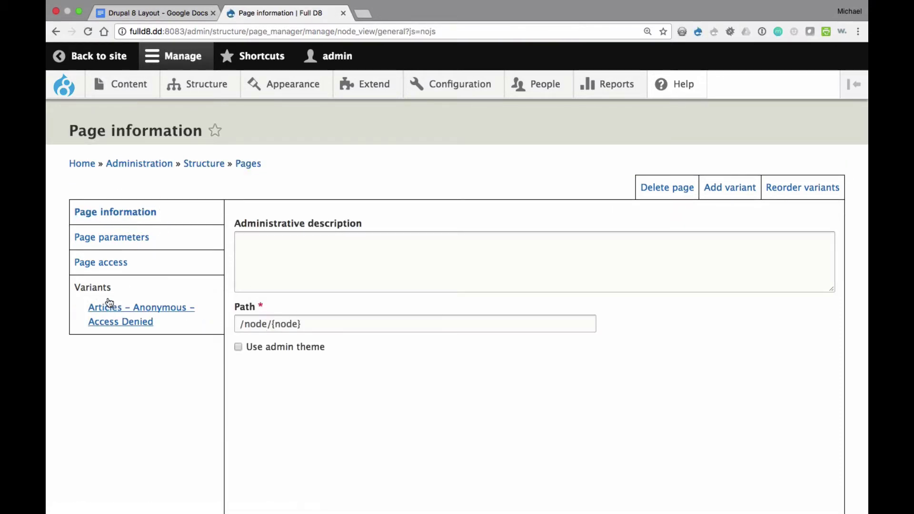
click(114, 307)
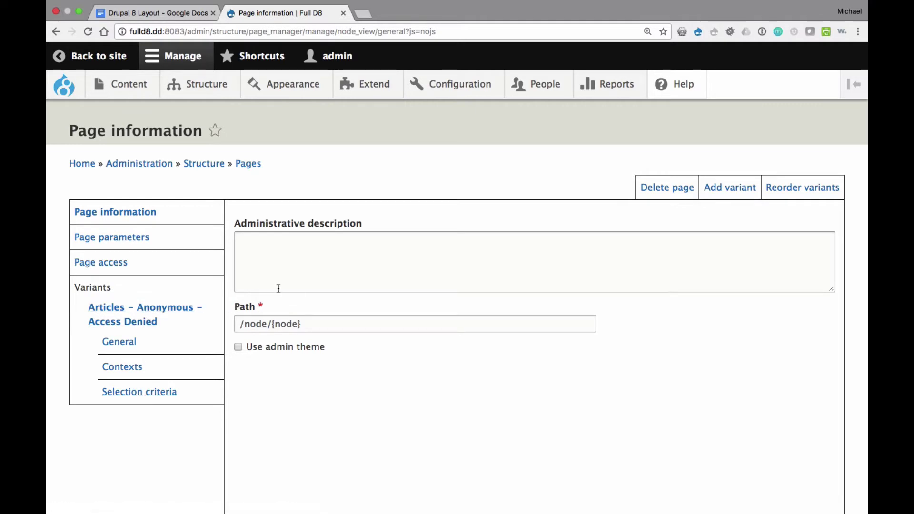
Reload node/95 to confirm it shows Unauthorized, then return to Page information.
key(super+grave)
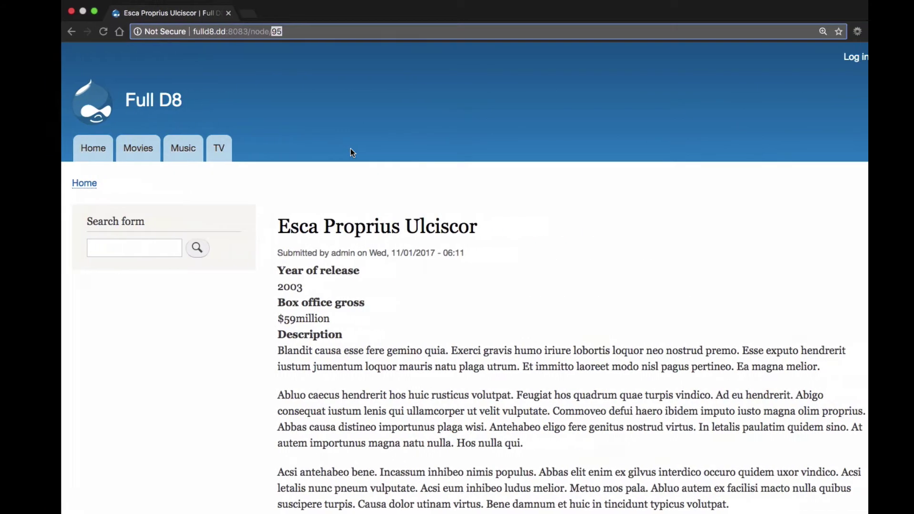
key(super+r)
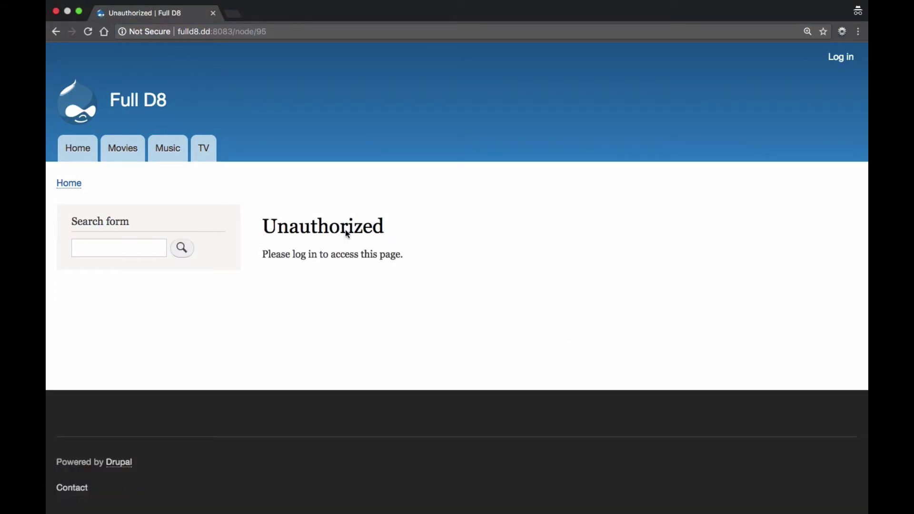
key(super+grave)
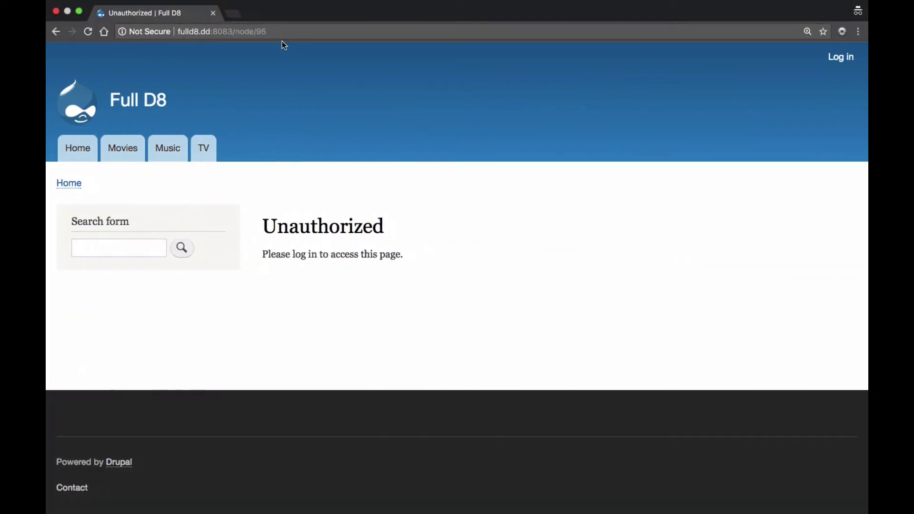
click(276, 31)
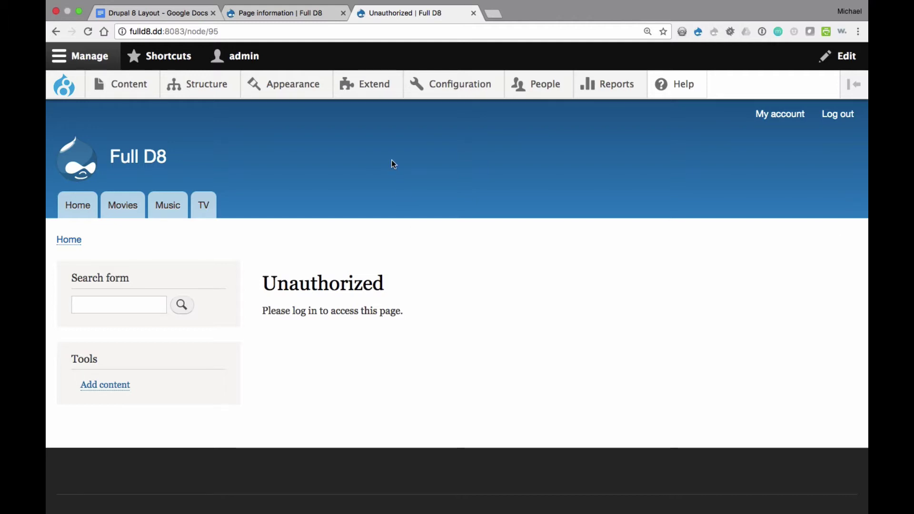
click(268, 13)
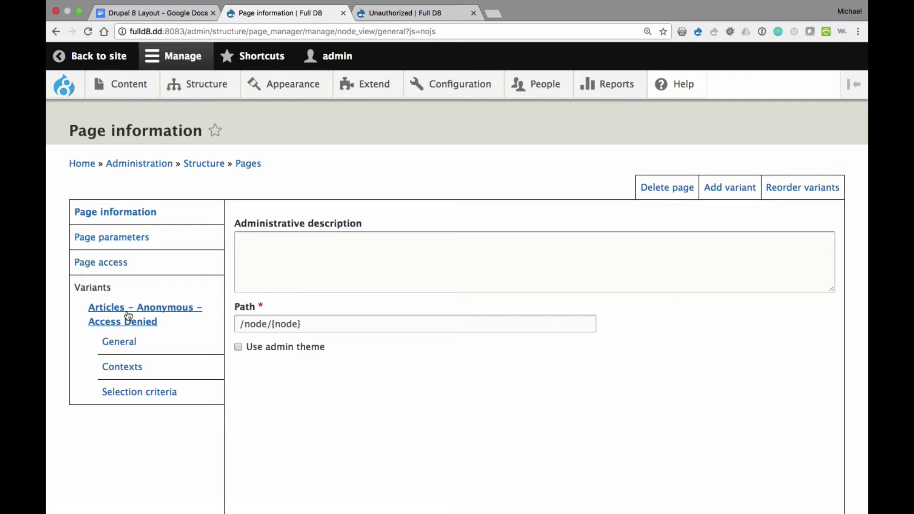
Add a content type selection condition restricted to Article on the Access Denied variant.
click(157, 397)
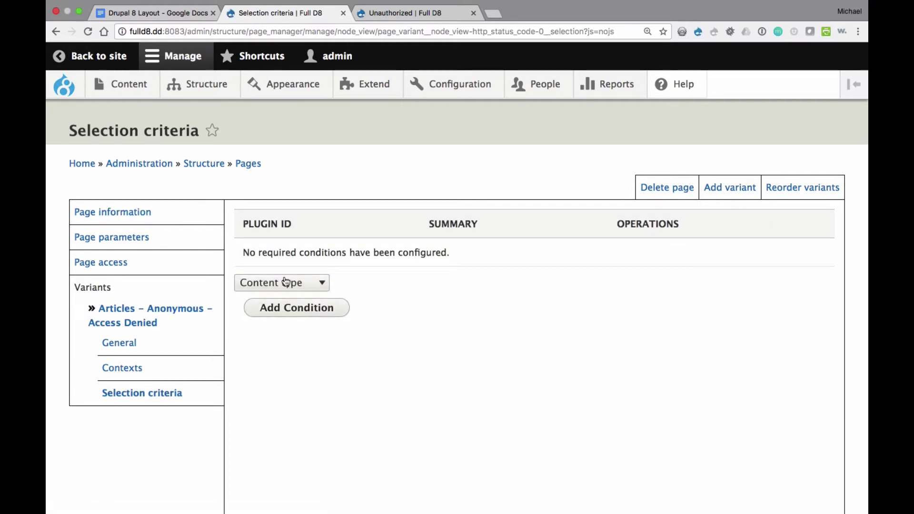
click(292, 308)
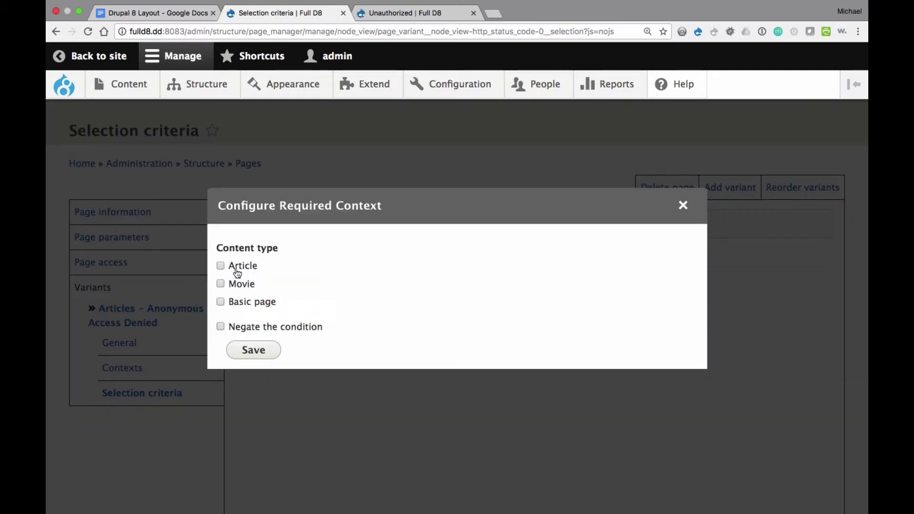
click(234, 266)
click(252, 351)
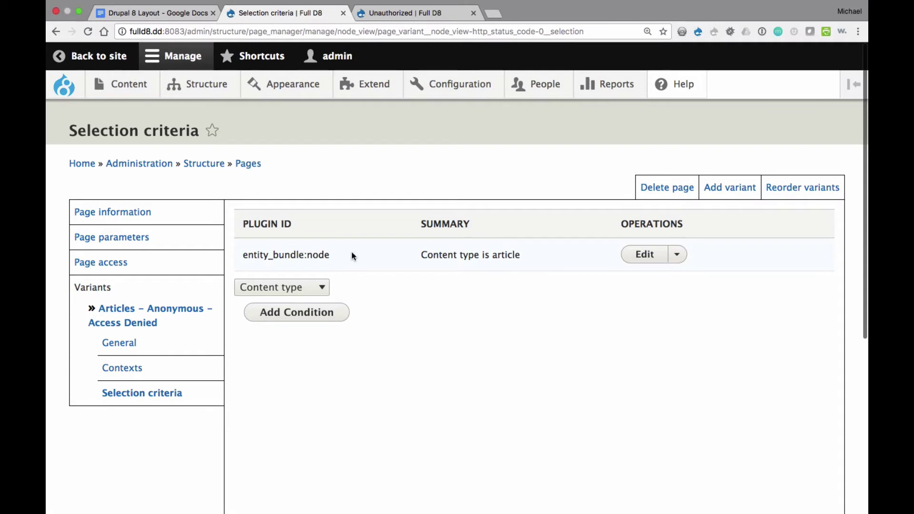
Add a User Role condition limited to the Anonymous user role.
click(261, 287)
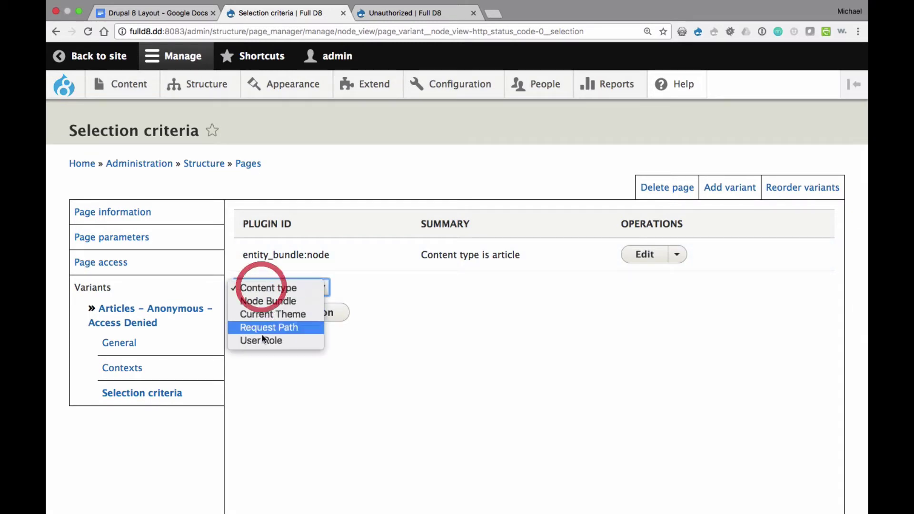
click(262, 341)
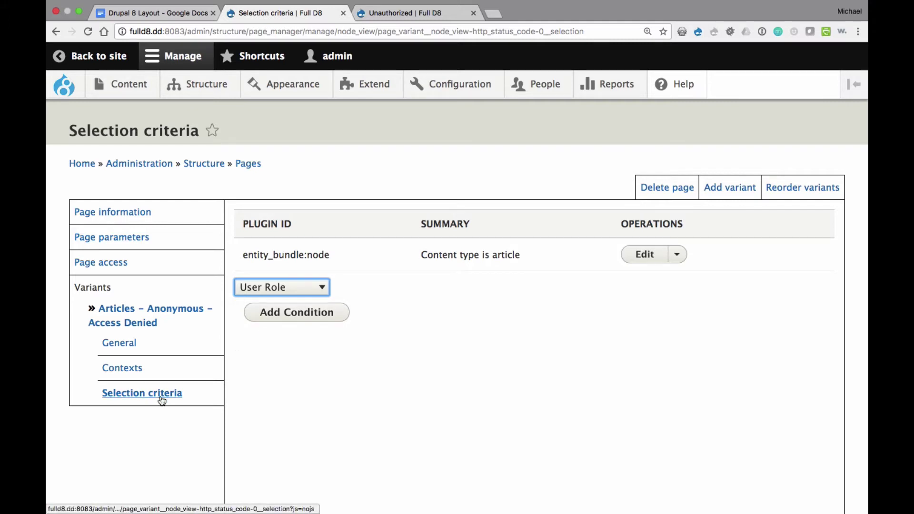
click(270, 318)
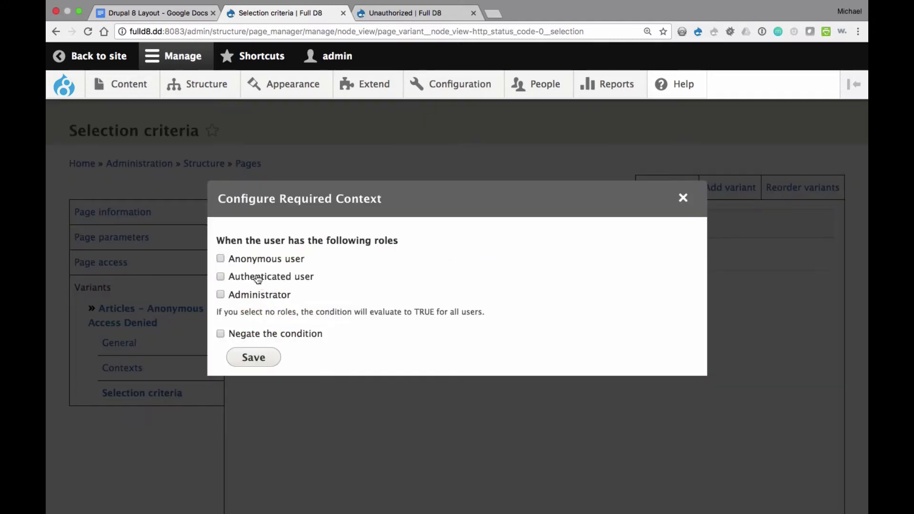
click(249, 259)
click(251, 358)
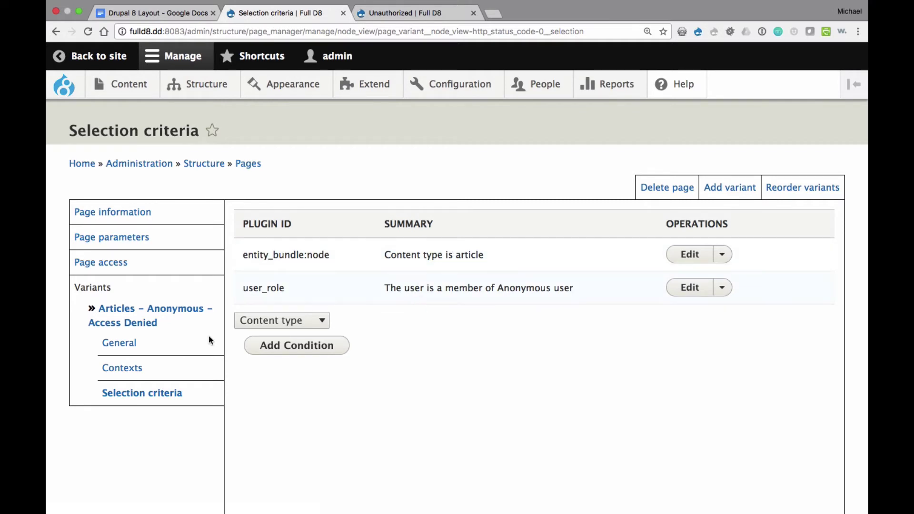
Save the Node view page from General settings and return to the selection criteria.
click(119, 342)
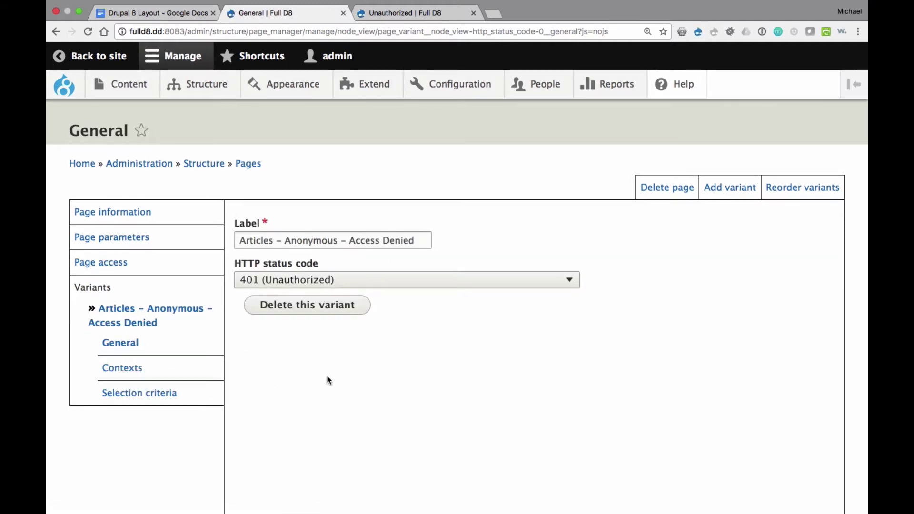
scroll(326, 377, down, 6)
click(465, 454)
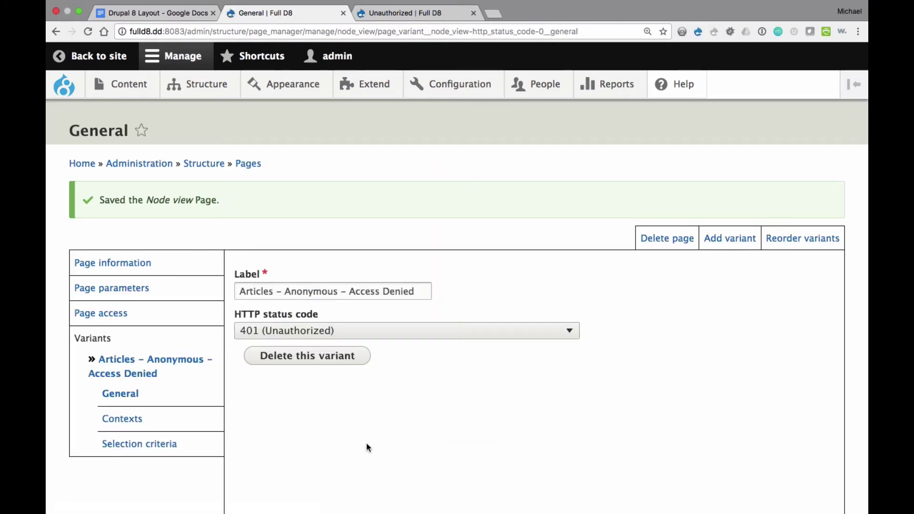
click(137, 445)
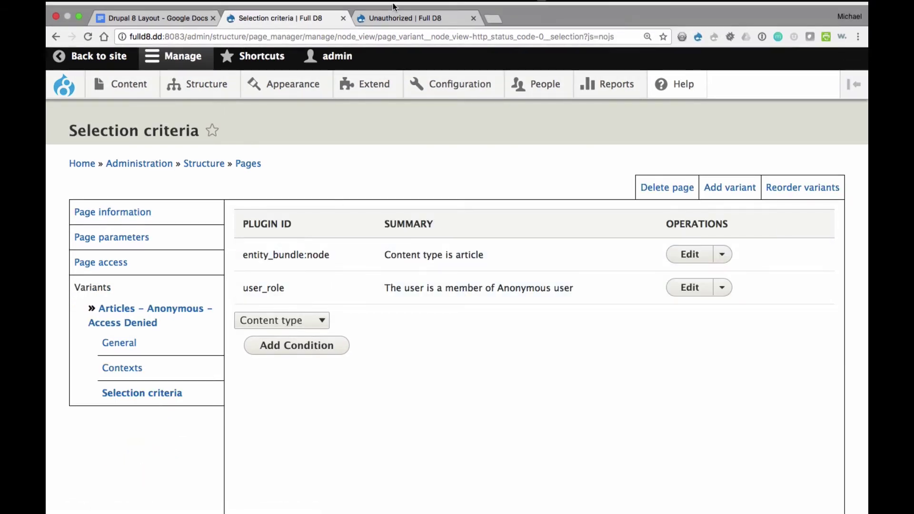
Reload node 95, then open the Gravis Olim Sit movie page from the content listing.
click(396, 26)
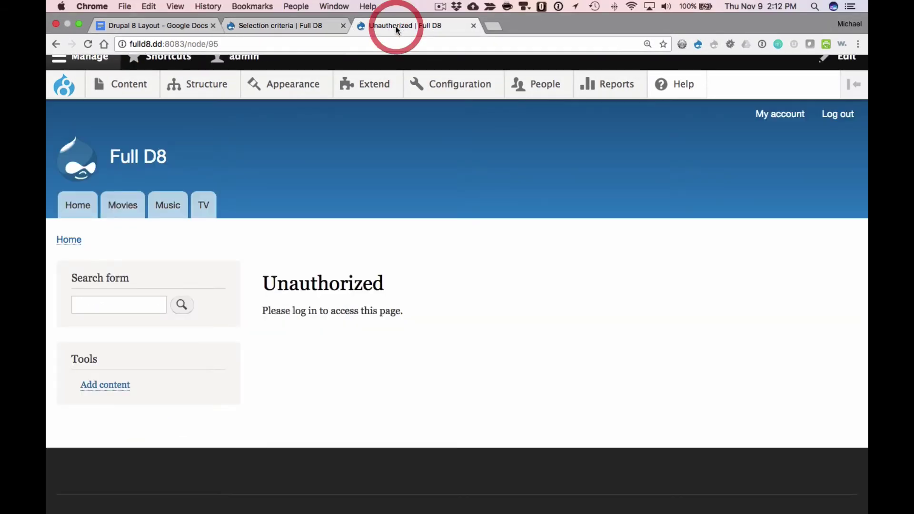
key(super+r)
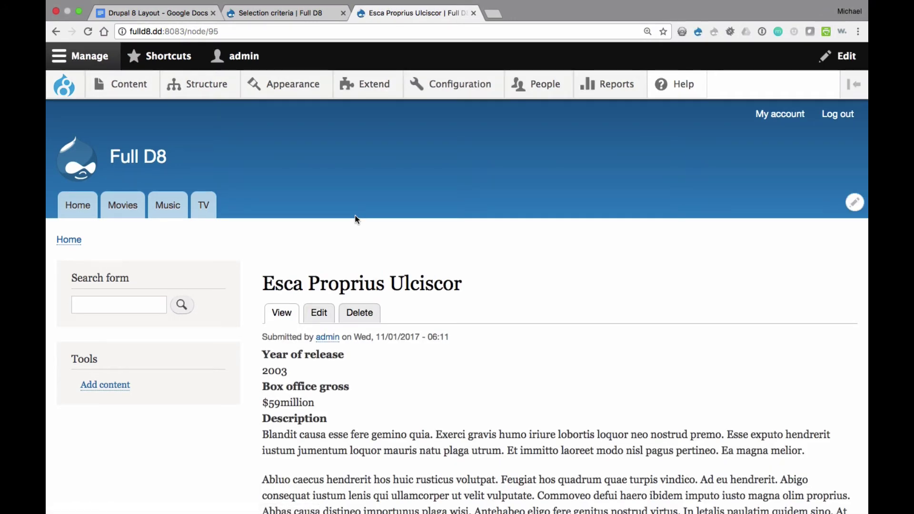
click(114, 92)
scroll(276, 365, down, 3)
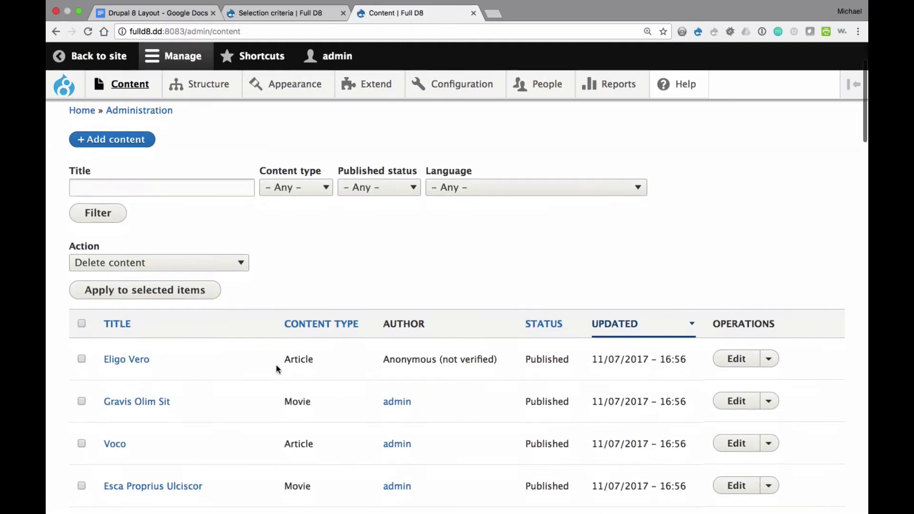
click(126, 396)
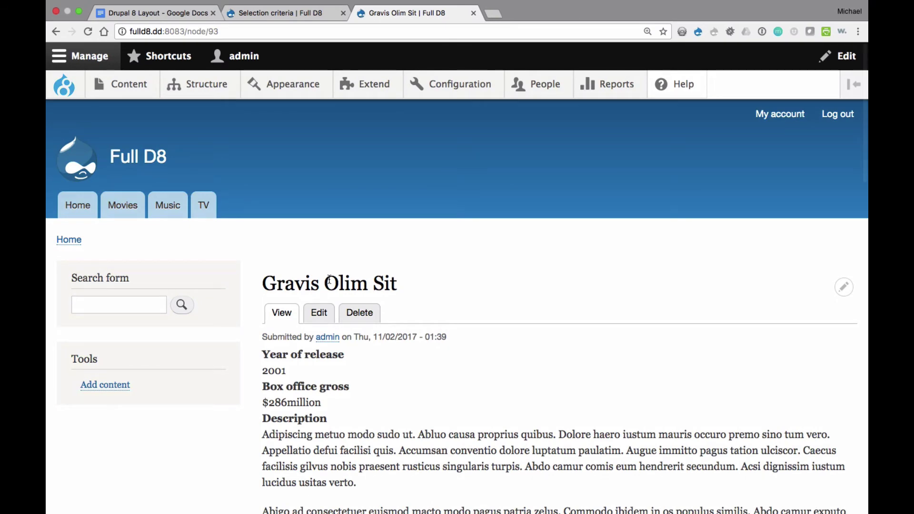
Copy the movie page's address and reload node 95 as an anonymous visitor, then return to the admin window.
click(258, 33)
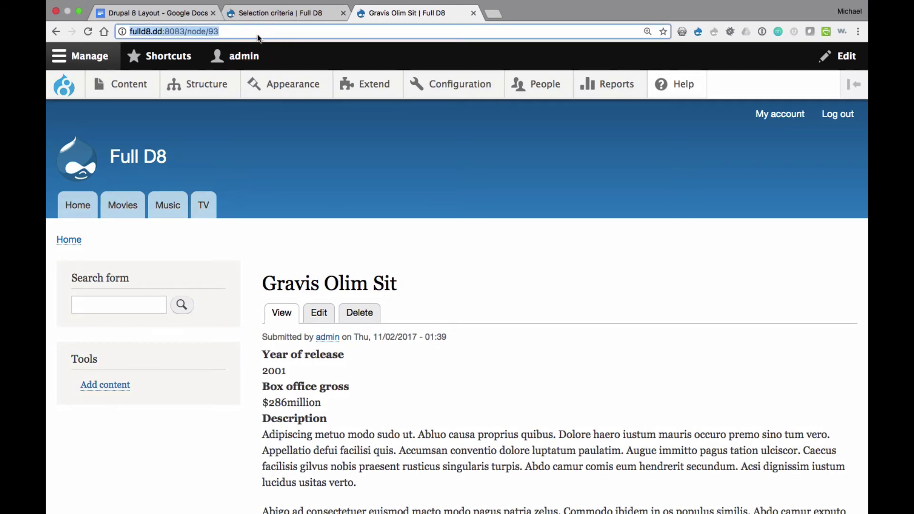
key(ctrl+Right)
click(348, 174)
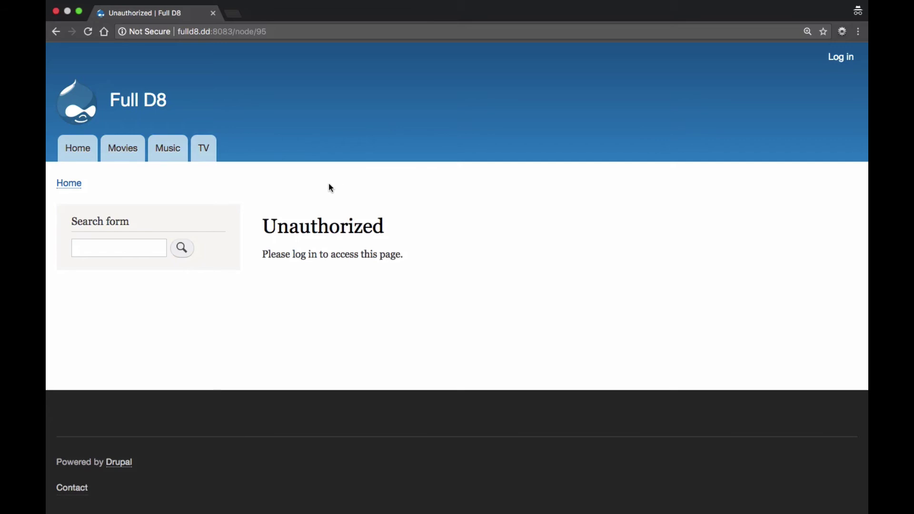
click(88, 31)
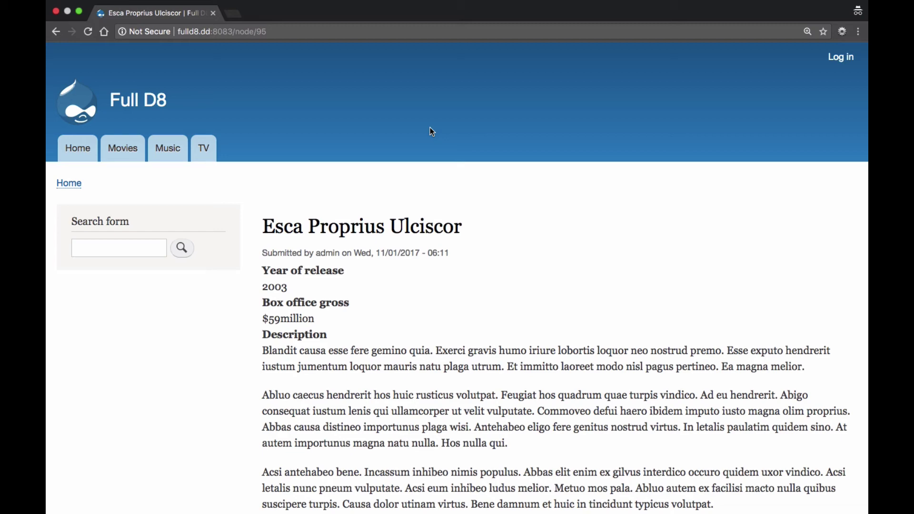
key(ctrl+Left)
click(286, 9)
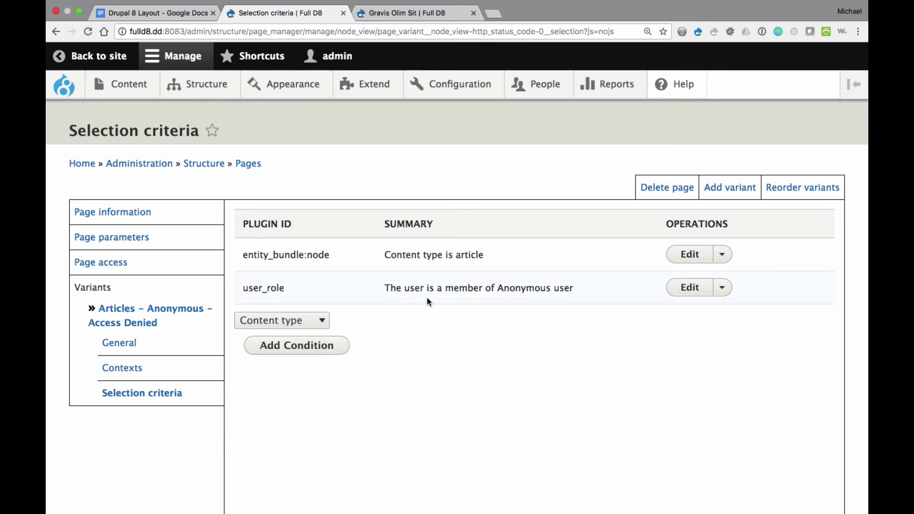
click(405, 13)
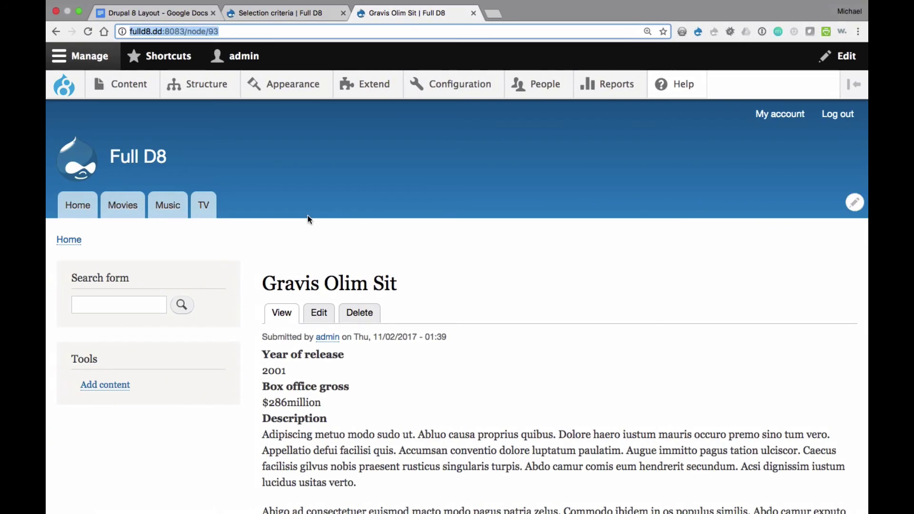
Copy the Eligo Vero article's node 106 address and load it in the logged-out window.
click(112, 89)
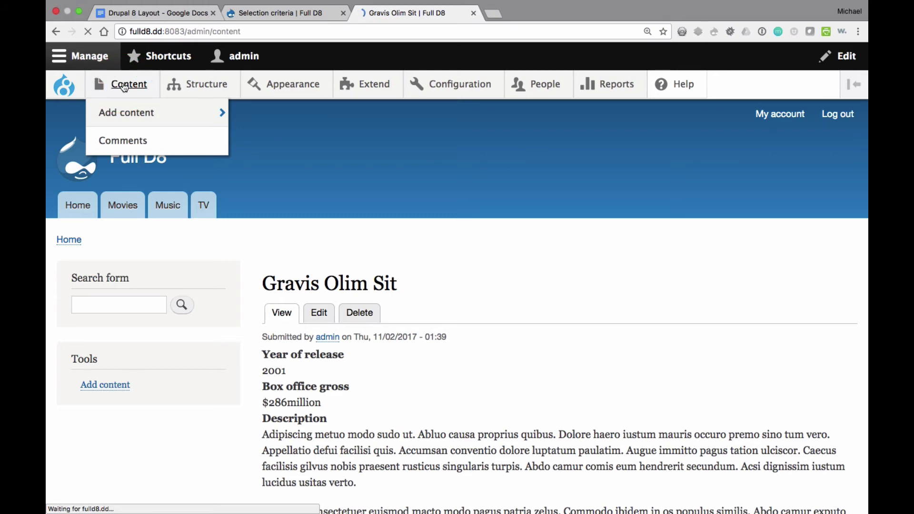
scroll(373, 229, down, 2)
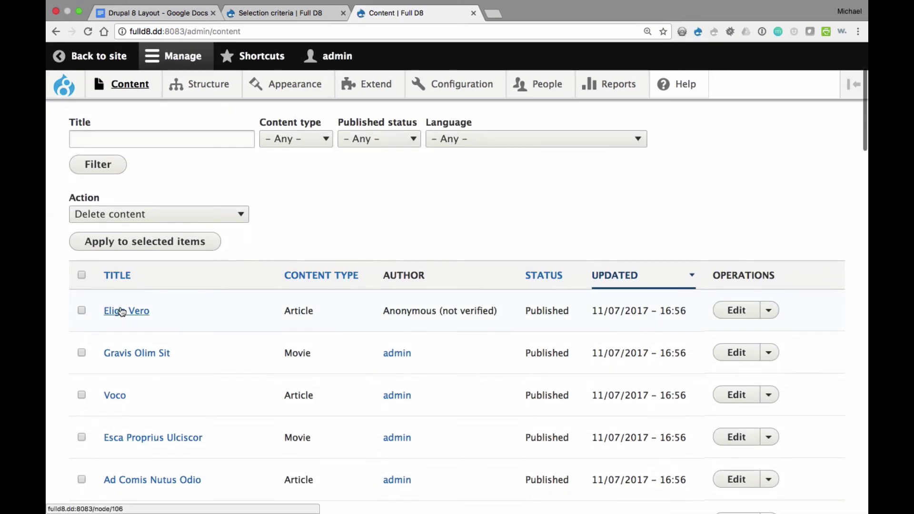
click(117, 310)
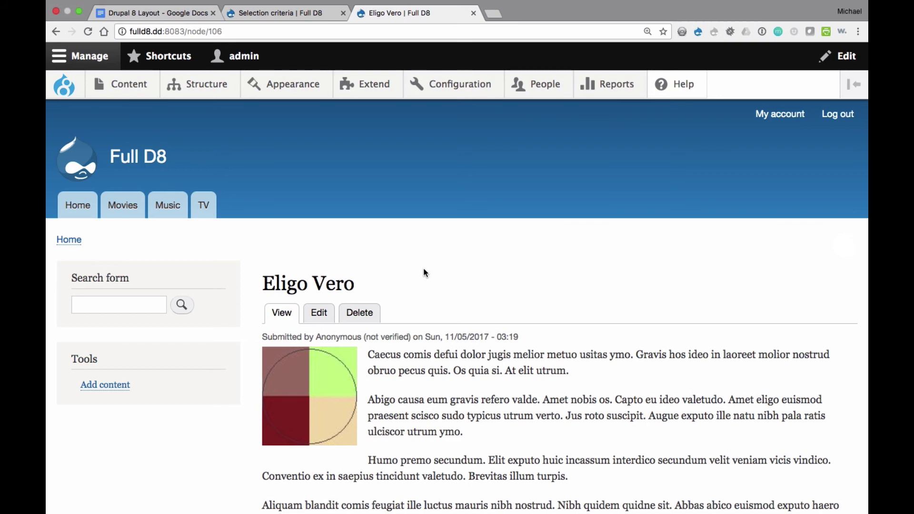
click(292, 32)
key(super+c)
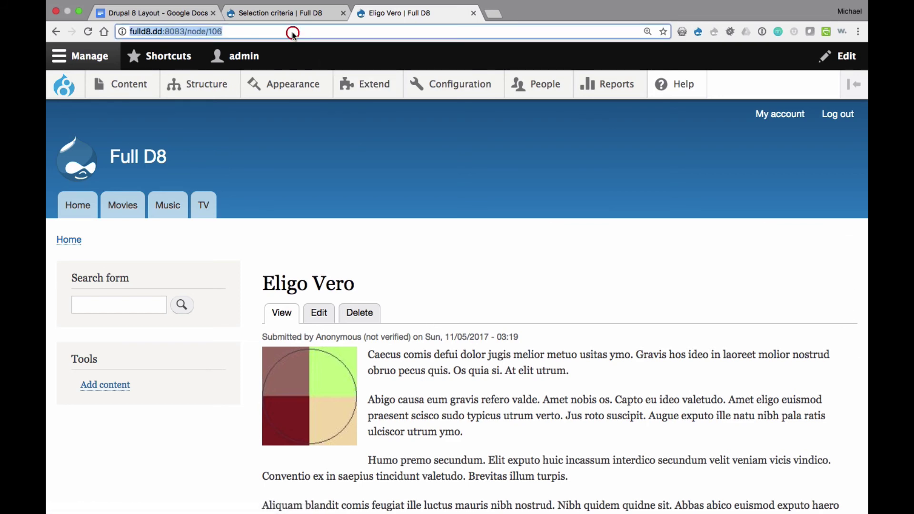
key(ctrl+Right)
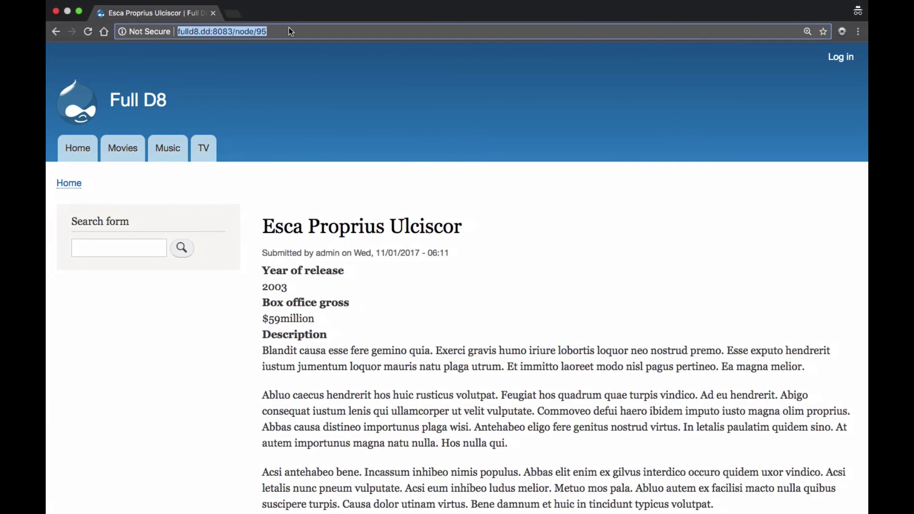
key(super+v)
key(Return)
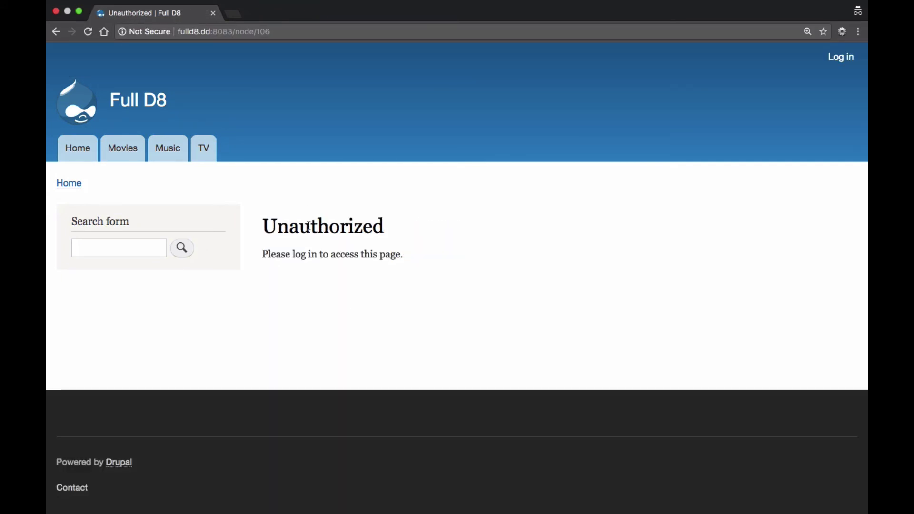
Compare the visible Esca Proprius Ulciscor movie page with the Unauthorized article page.
click(55, 31)
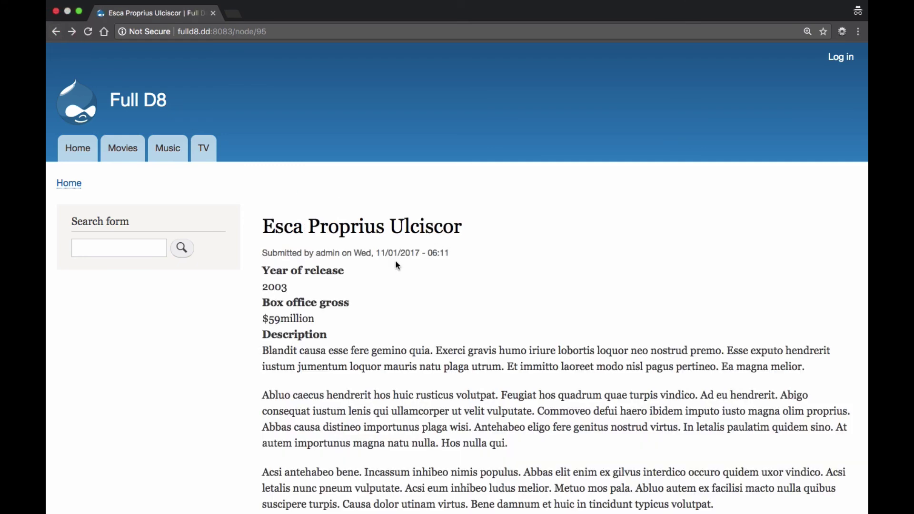
drag(263, 271, 348, 270)
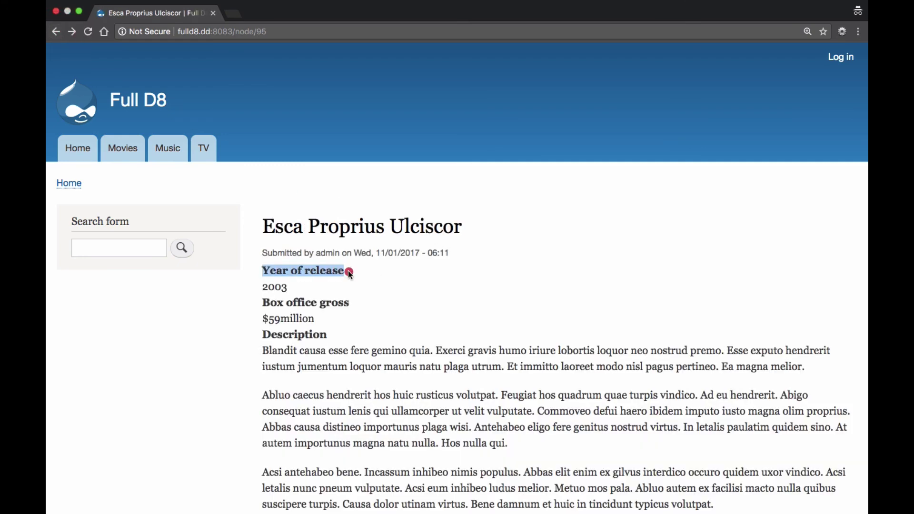
click(310, 145)
click(73, 31)
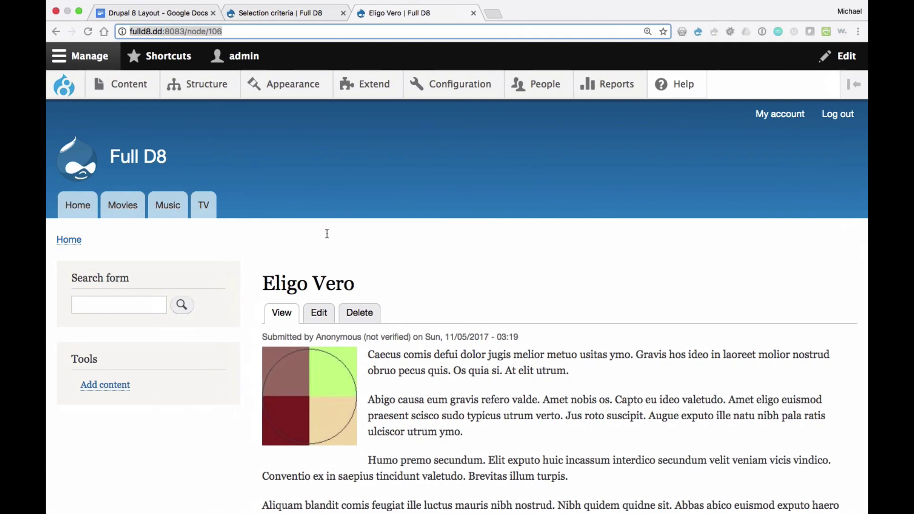
Return to the logged-in window and bring up the Drupal 8 Layout notes.
click(404, 337)
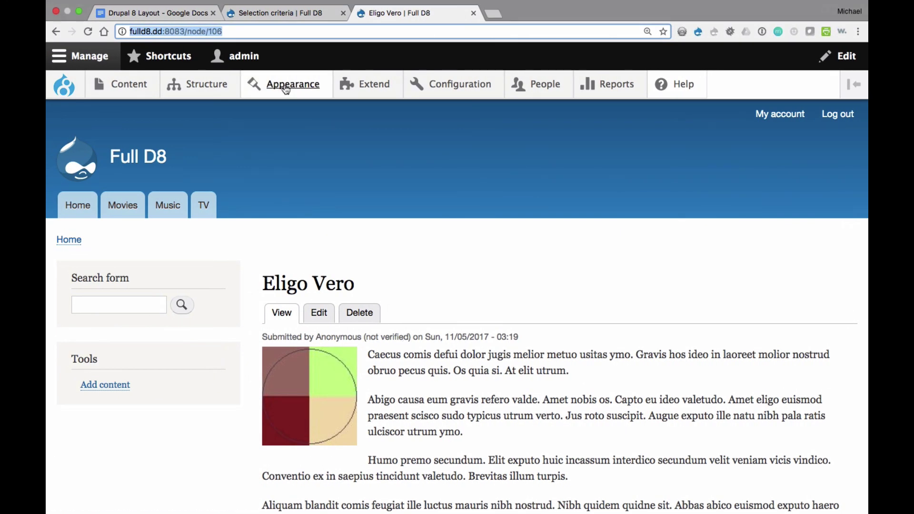
click(165, 13)
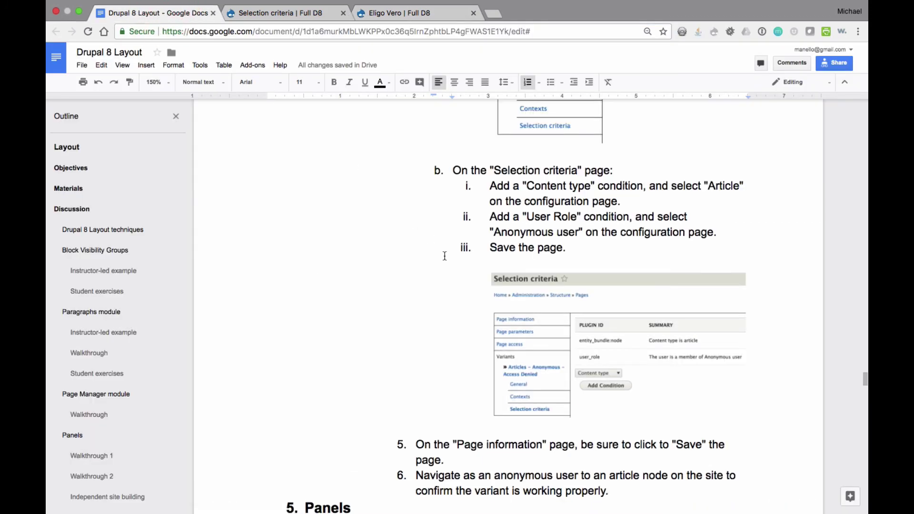
scroll(444, 256, up, 2)
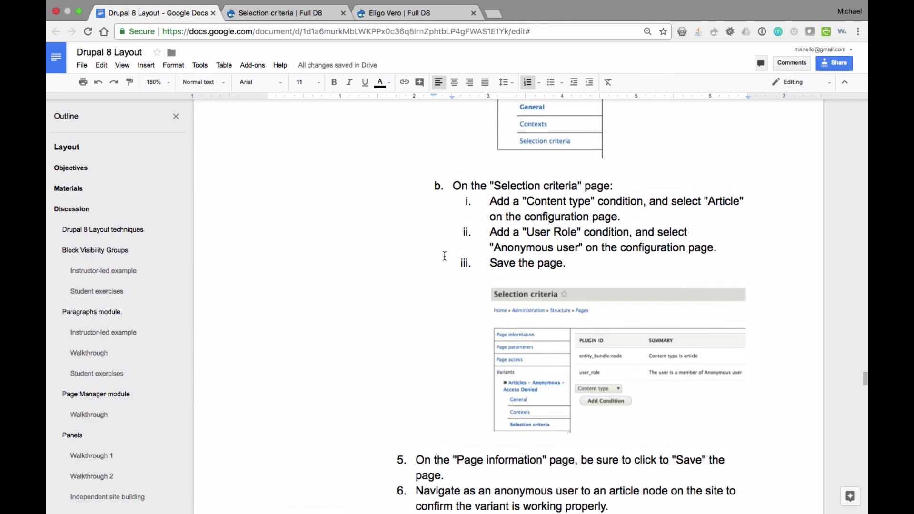